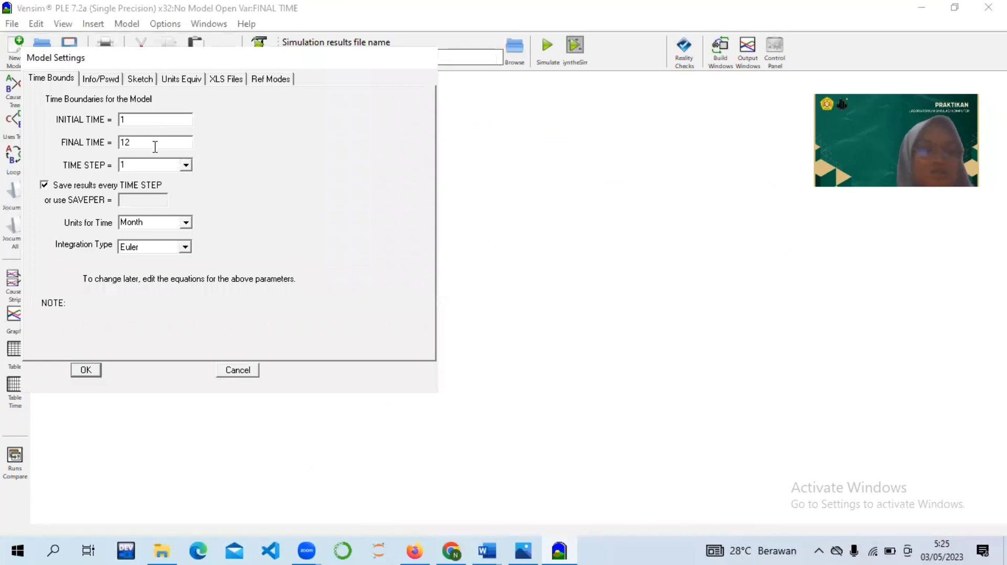
# Step: Accept the model time settings and add a variable named "populasi penduduk kota padang" in the upper-left area of the sketch
pyautogui.click(90, 370)
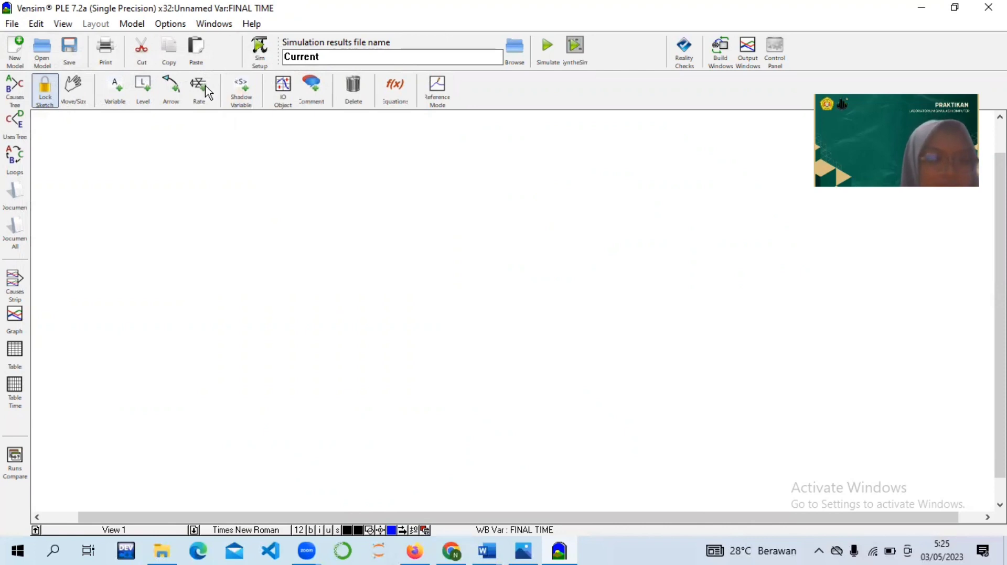
pyautogui.click(115, 91)
pyautogui.click(146, 191)
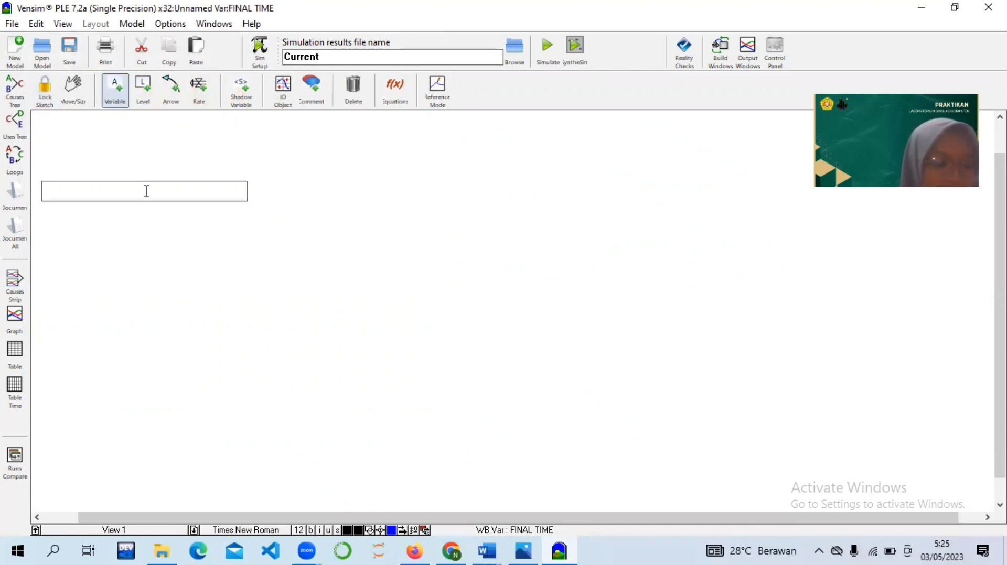
pyautogui.write('pol')
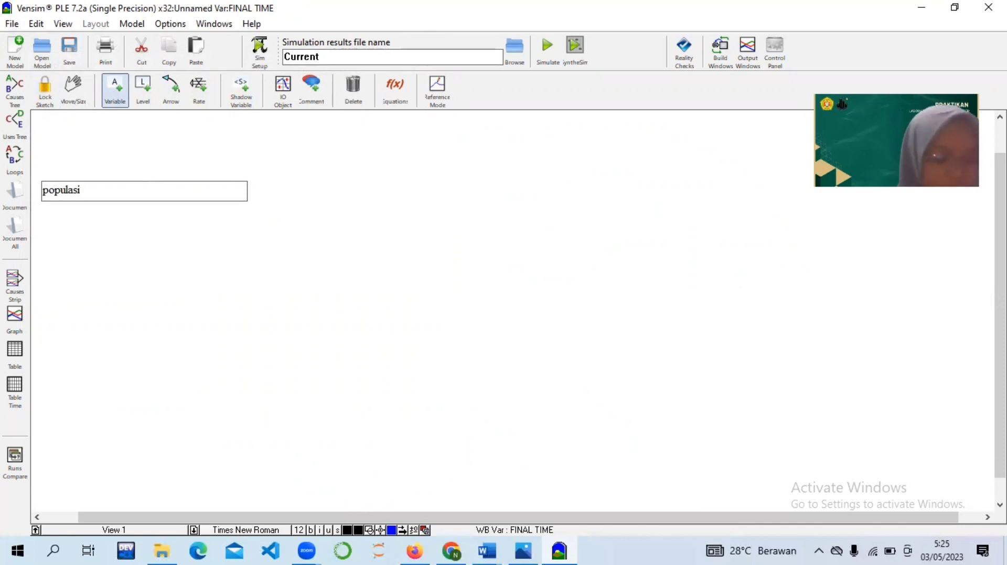
pyautogui.write('ulasi penduduk ko')
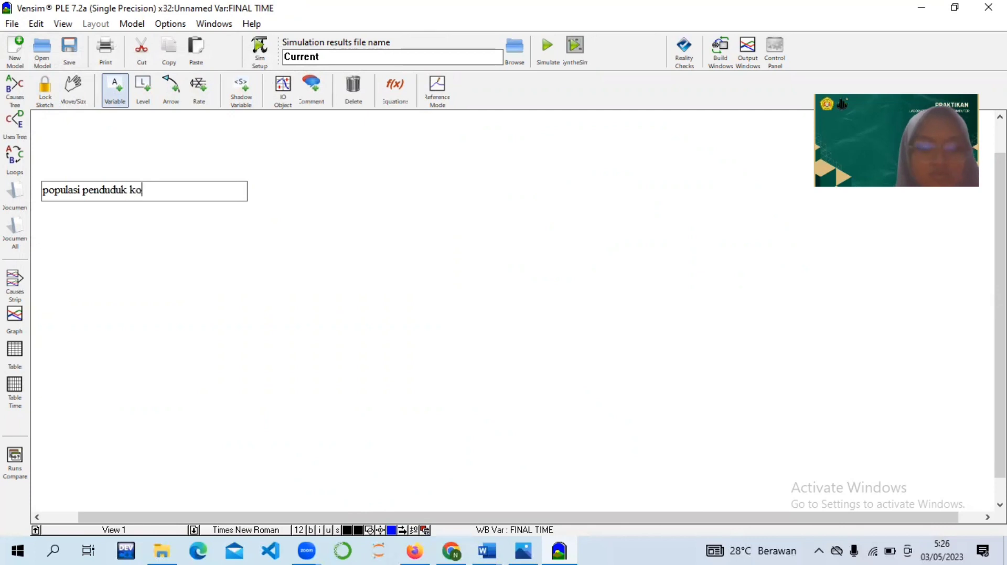
pyautogui.write('ta padang')
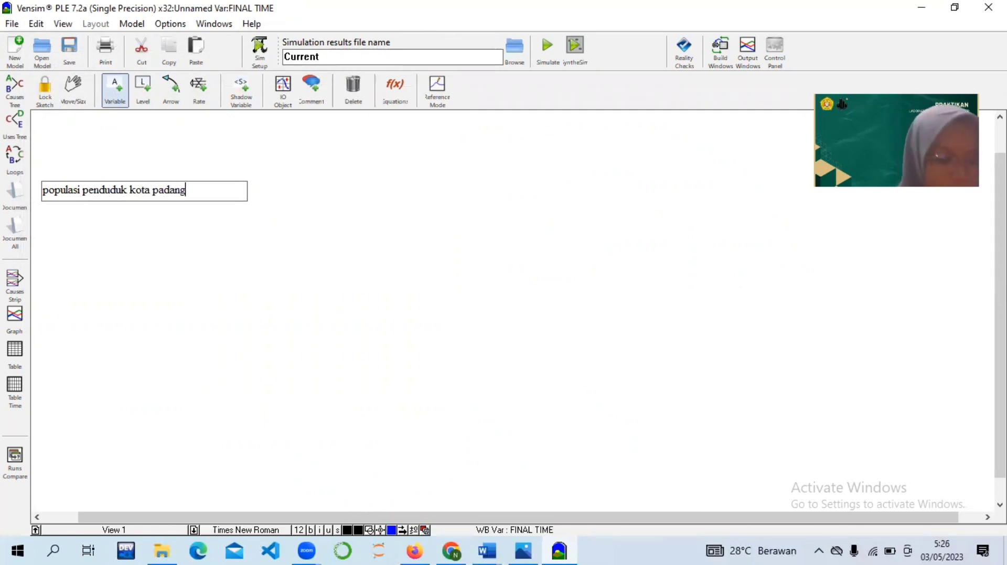
pyautogui.press('Return')
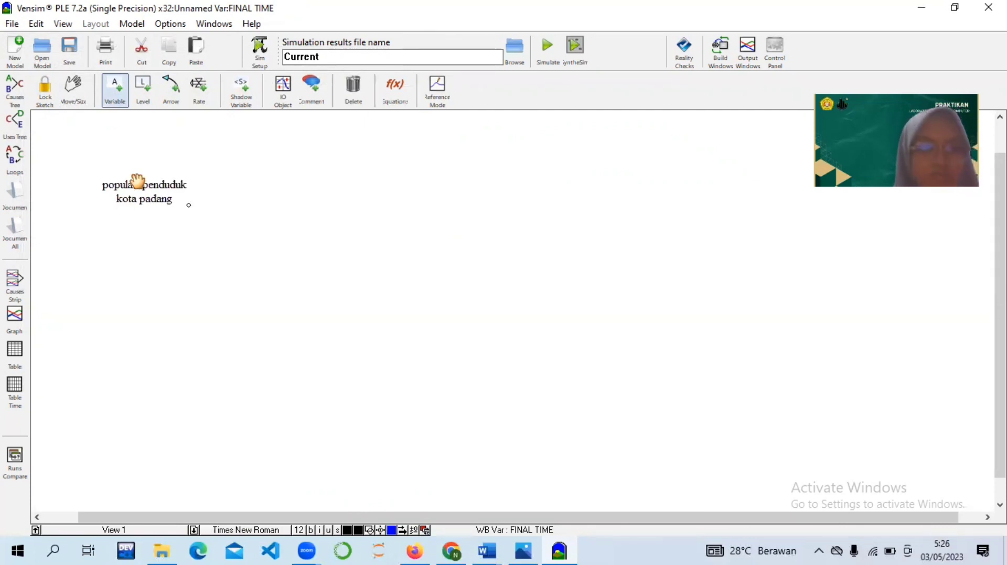
# Step: Add a variable named "konsumsi ikan dalam kota padang" below and to the right of the population variable
pyautogui.click(242, 267)
pyautogui.write('konsumsi ika')
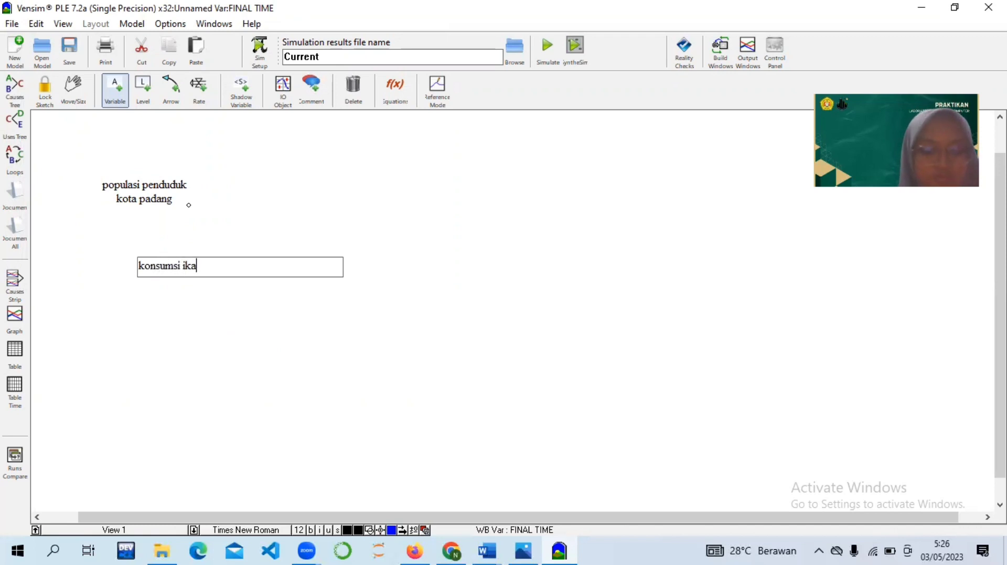
pyautogui.write('n dalam kot')
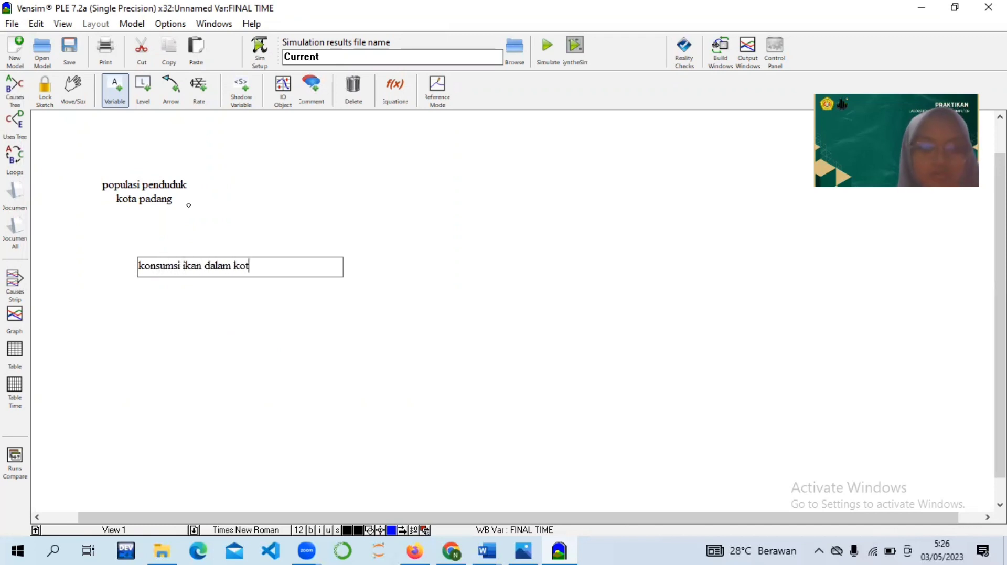
pyautogui.write('a padang')
pyautogui.press('Return')
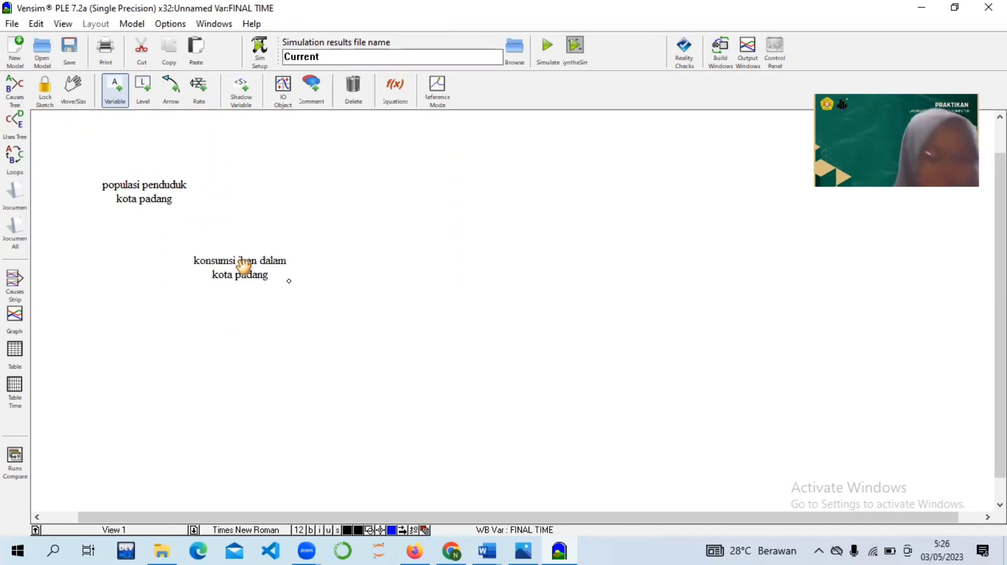
# Step: Add the variables "pertumbuhan intrinsik" and, beneath it, "iklim" in the lower-left area of the sketch
pyautogui.click(105, 355)
pyautogui.write('pert')
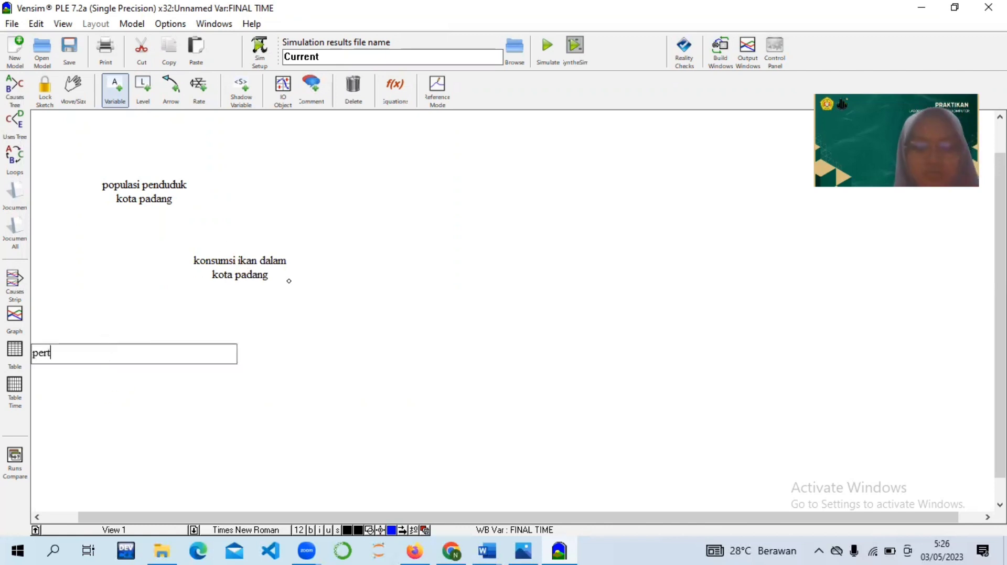
pyautogui.write('umbuhan intrinsik')
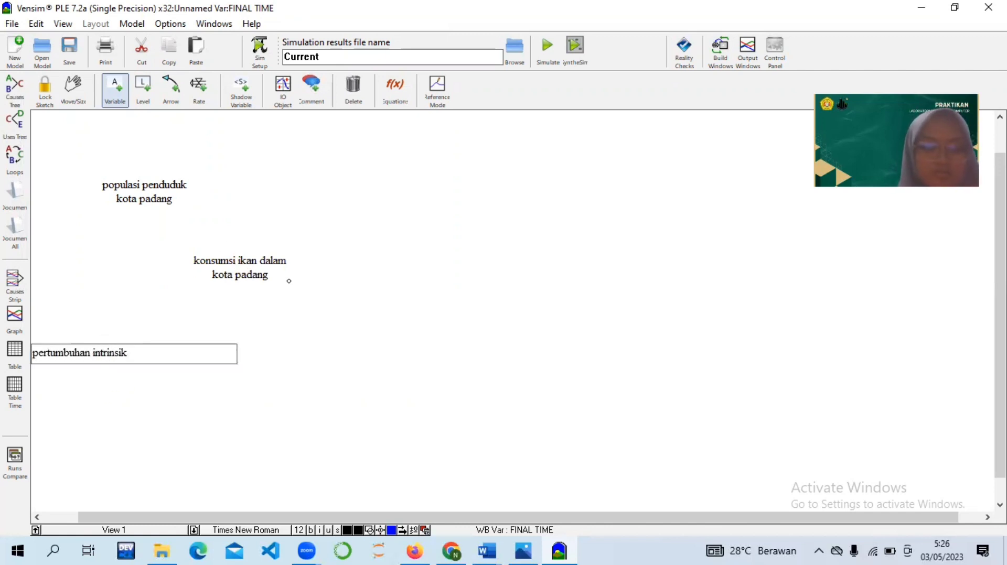
pyautogui.press('Return')
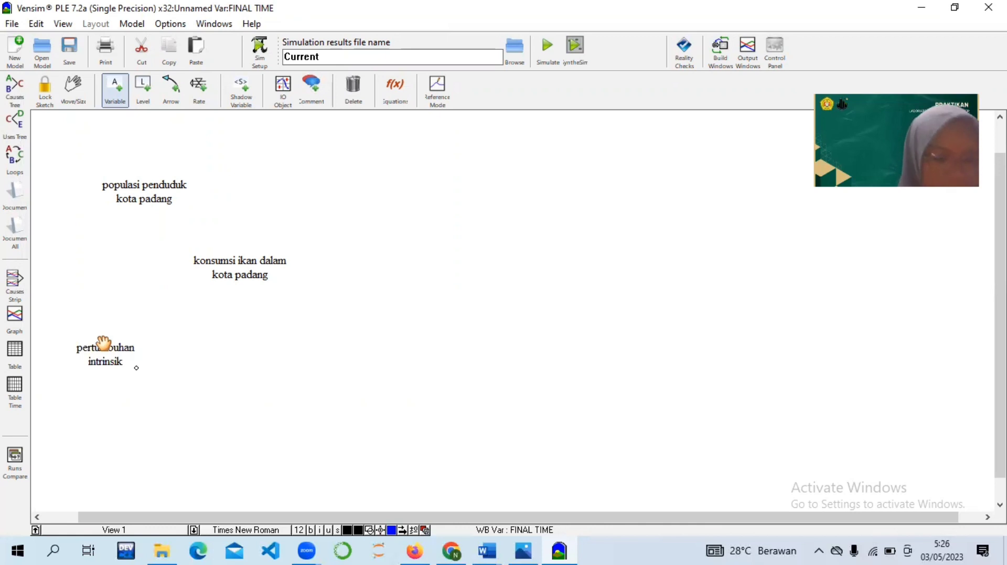
pyautogui.click(115, 436)
pyautogui.write('iklim')
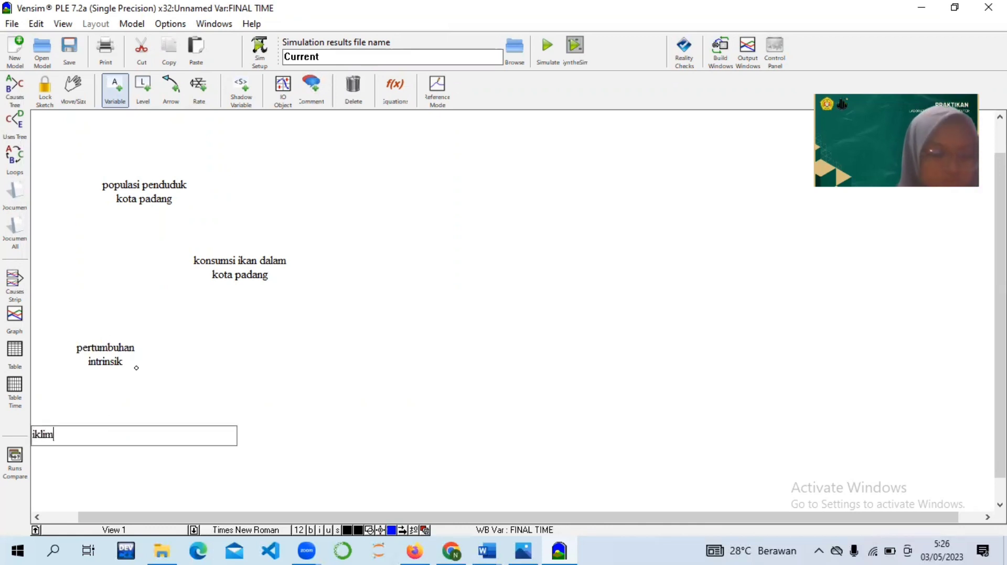
pyautogui.press('Return')
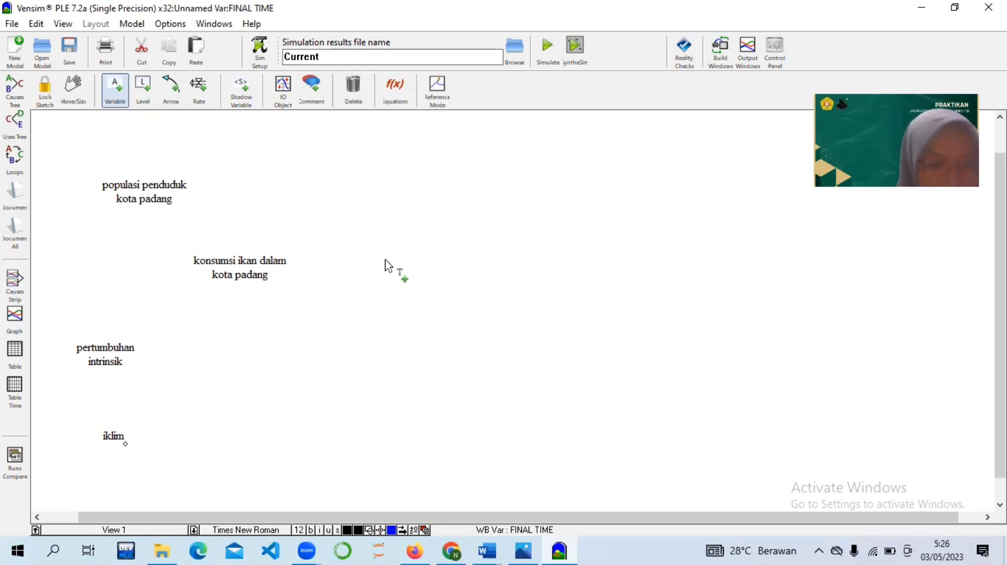
# Step: Add a variable named "jumlah ikan masukcold storage" to the right of the fish consumption variable
pyautogui.click(384, 288)
pyautogui.write('jumlah i')
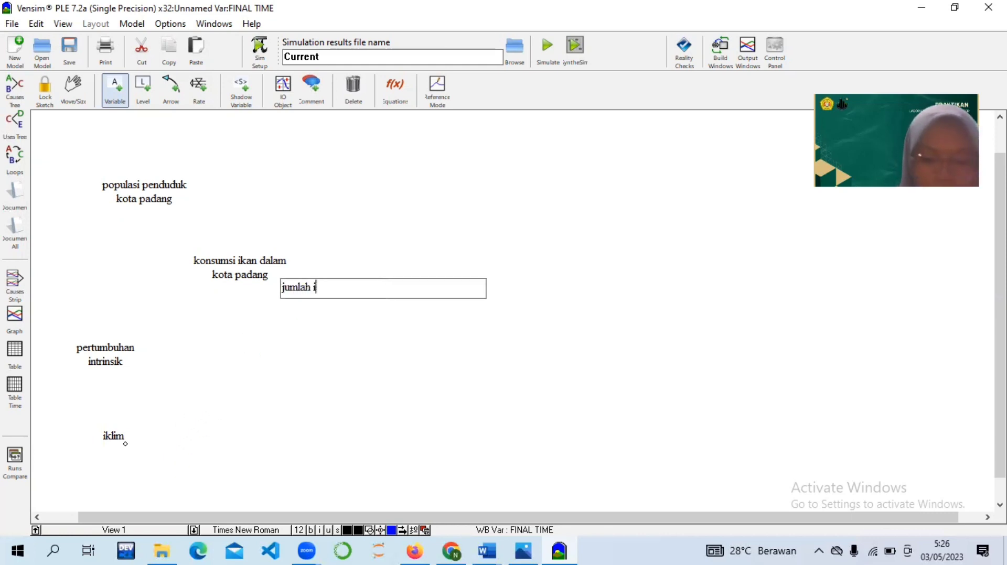
pyautogui.write('kan masukcol')
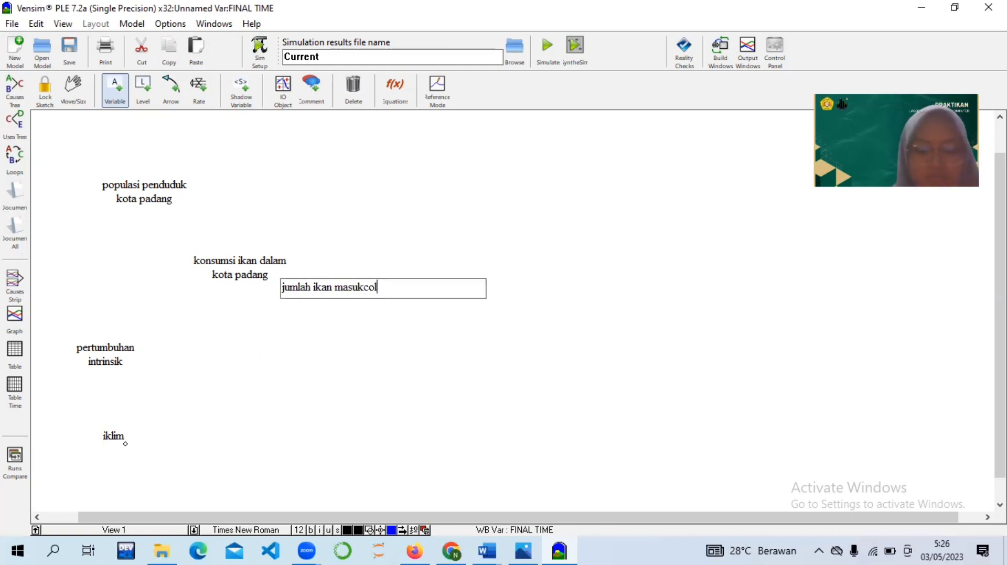
pyautogui.write('d storage')
pyautogui.press('Return')
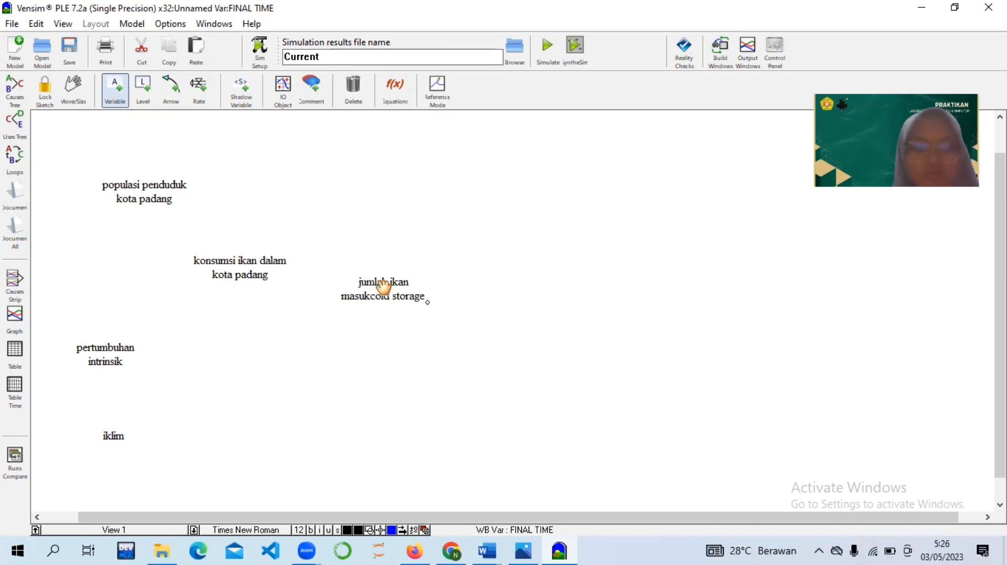
# Step: Add a variable named "permintaan ikan" below and to the right of the cold storage variable
pyautogui.click(522, 337)
pyautogui.write('perm')
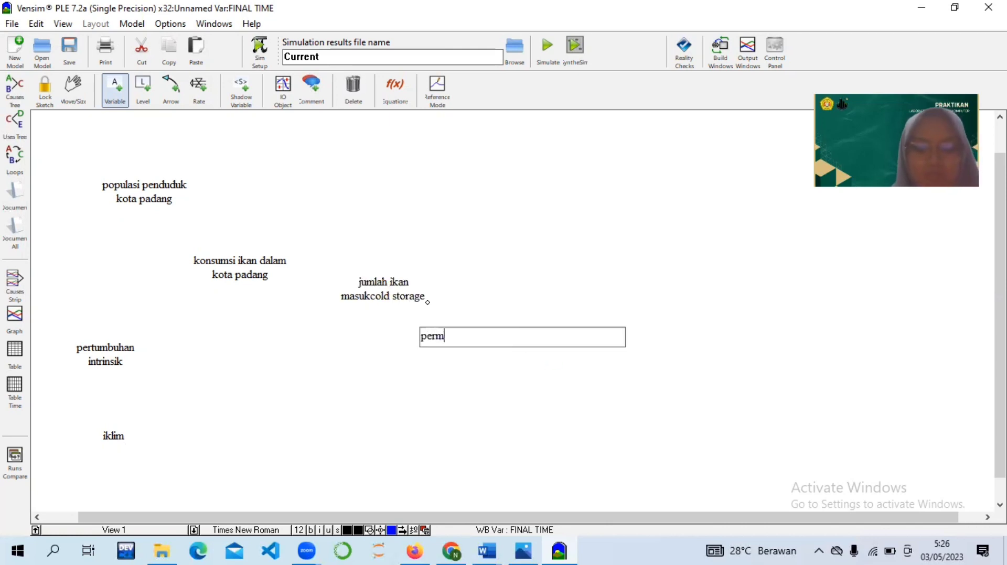
pyautogui.write('intaan ikan')
pyautogui.press('Return')
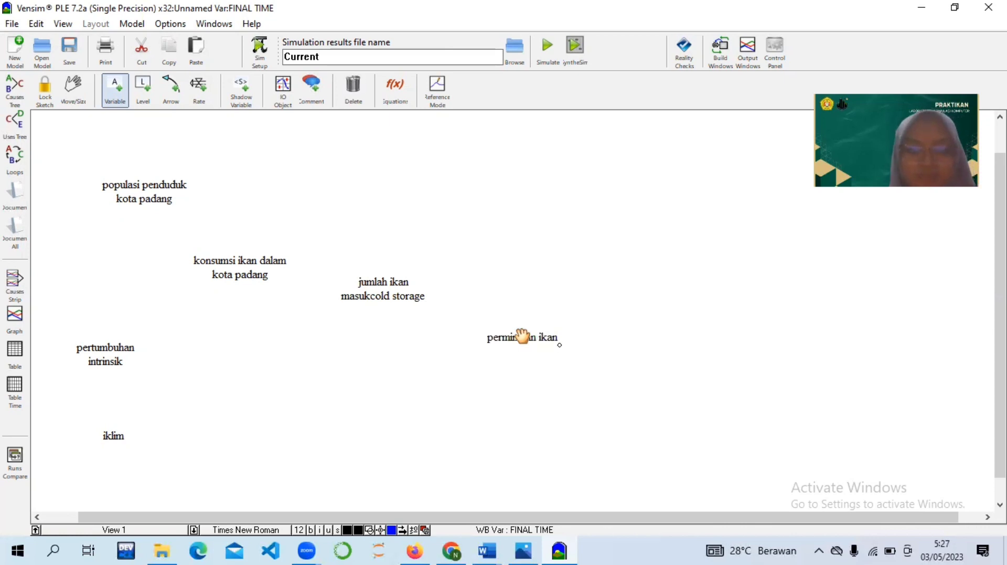
# Step: Add the variables "permintaan domestik" above and "permintaan ekspor" below, both to the right of "permintaan ikan"
pyautogui.click(634, 258)
pyautogui.write('permin')
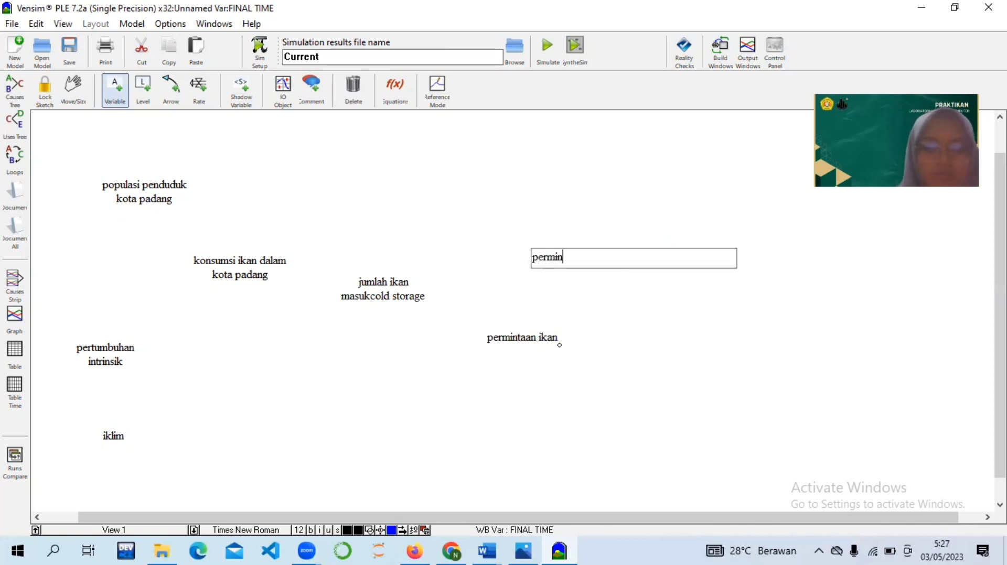
pyautogui.write('taan domestik')
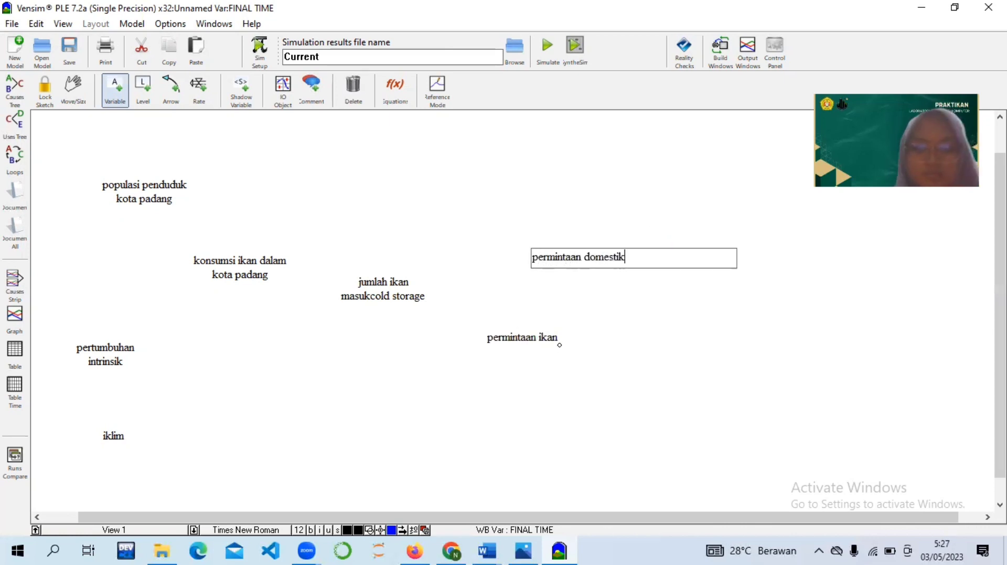
pyautogui.press('Return')
pyautogui.click(635, 375)
pyautogui.write('pe')
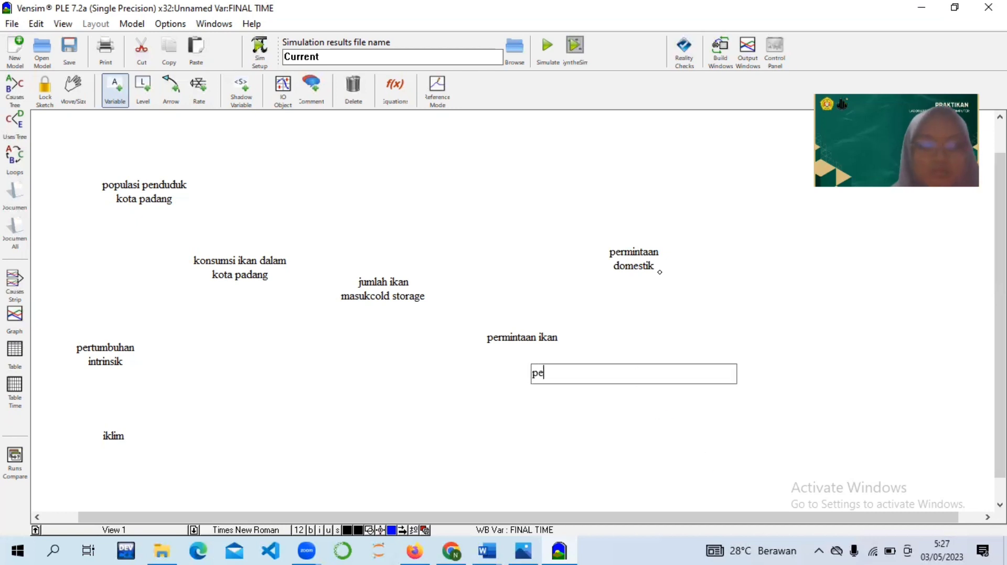
pyautogui.write('rmintaan ekspor')
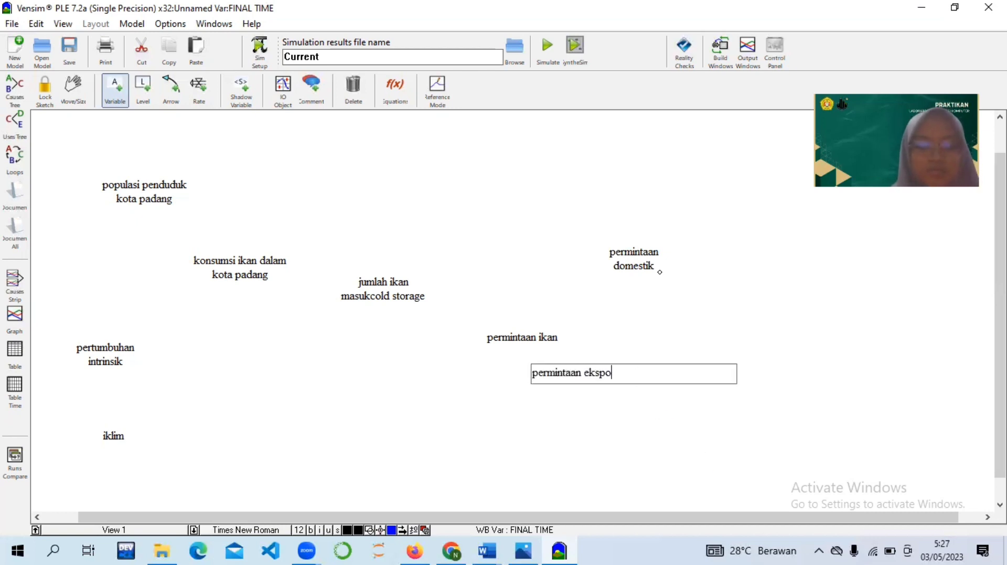
pyautogui.press('Return')
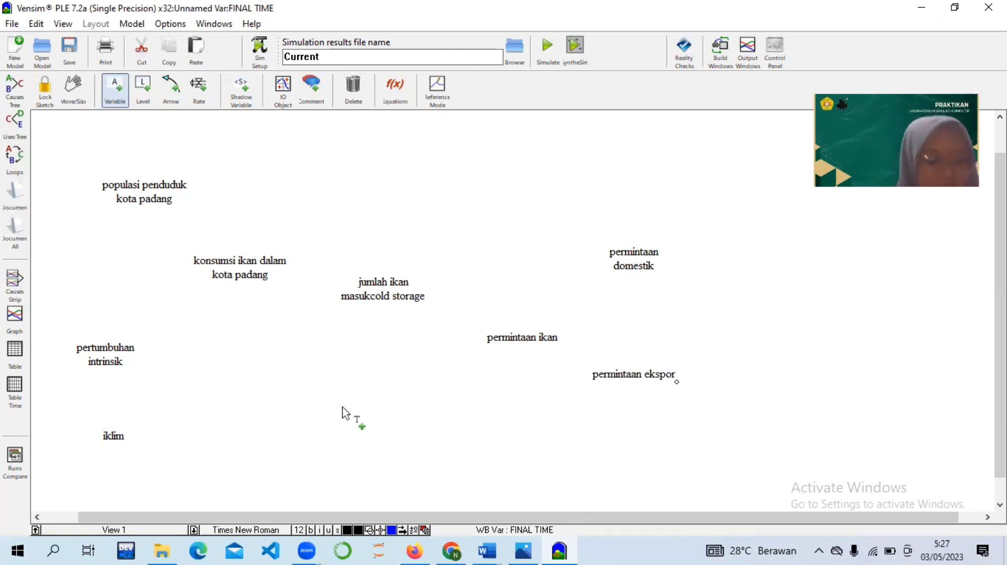
# Step: Add a level named "stok ikan" in the lower part of the sketch, between "pertumbuhan intrinsik" and "permintaan ikan"
pyautogui.click(142, 88)
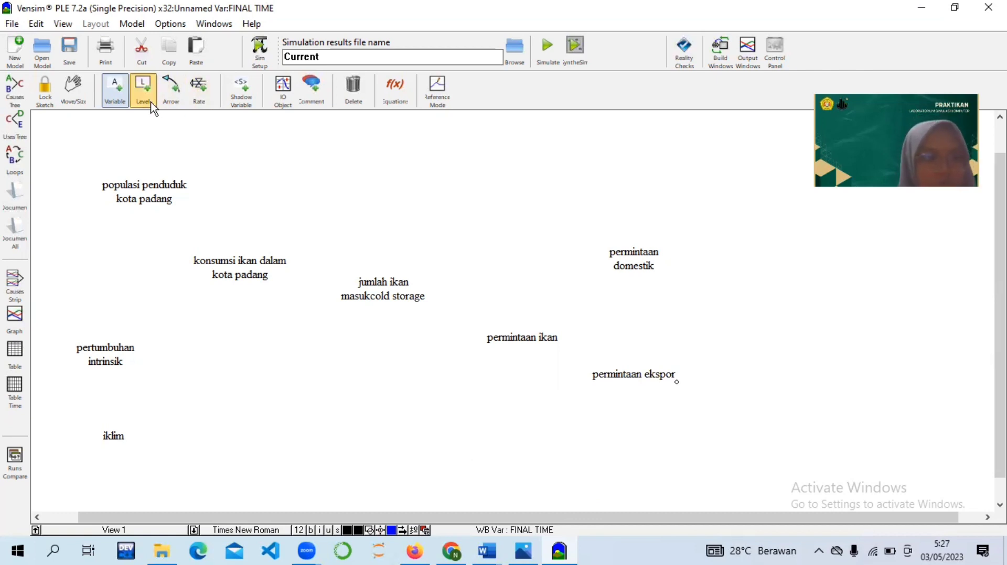
pyautogui.click(295, 391)
pyautogui.write('stok')
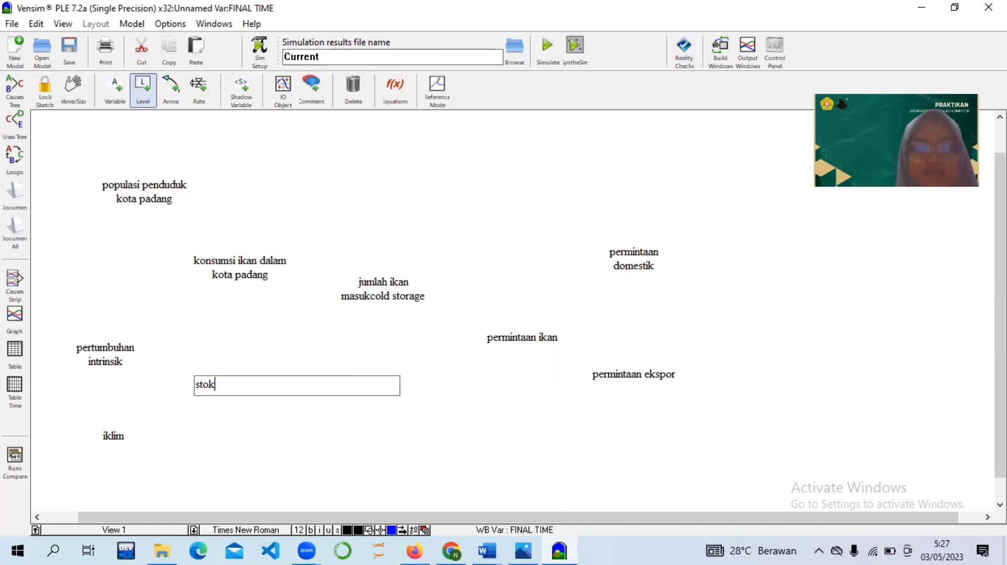
pyautogui.write(' ikan')
pyautogui.press('Return')
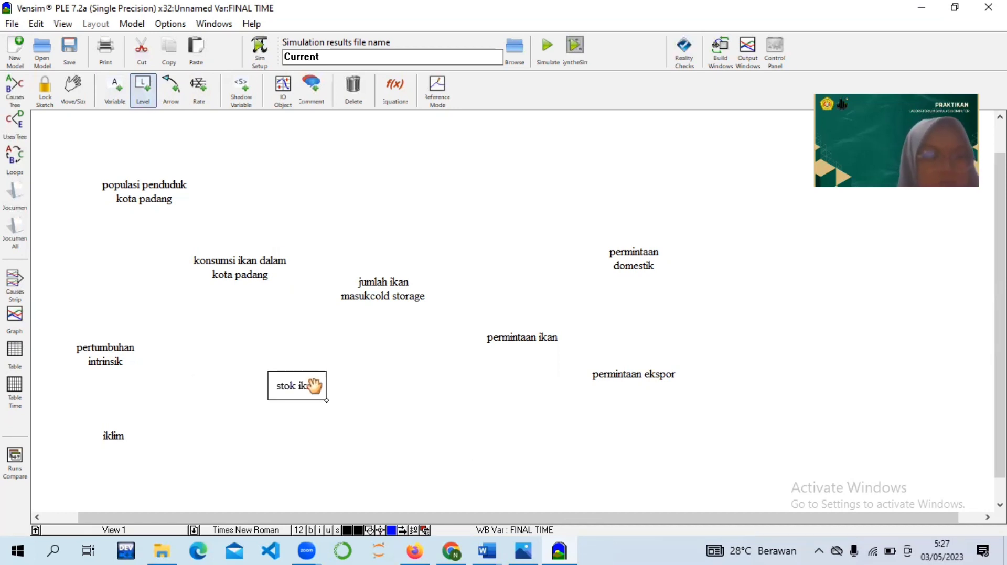
# Step: Draw an inflow rate named "pertumbuhan ikan" from empty space on the left into the "stok ikan" level
pyautogui.click(198, 90)
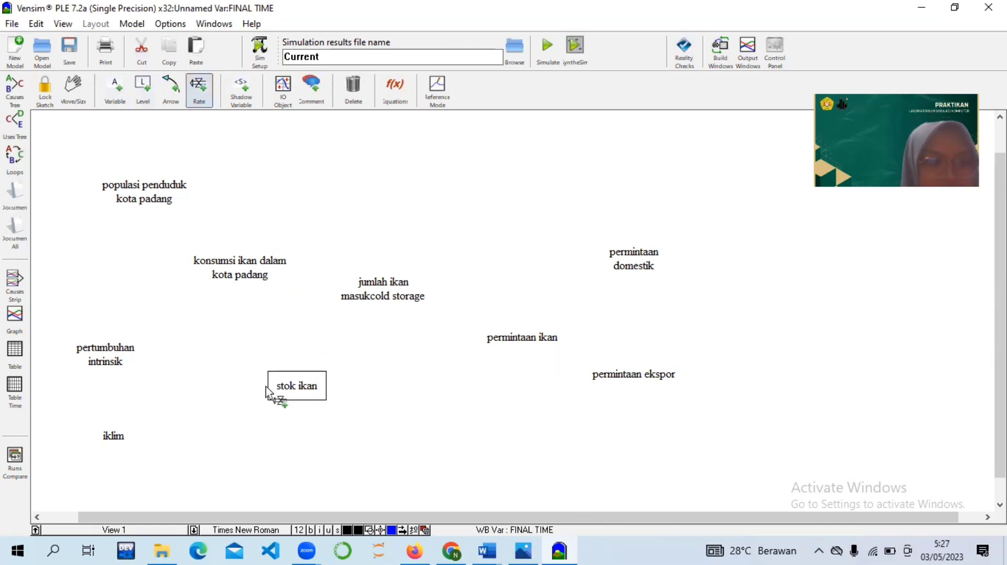
pyautogui.click(175, 388)
pyautogui.click(292, 391)
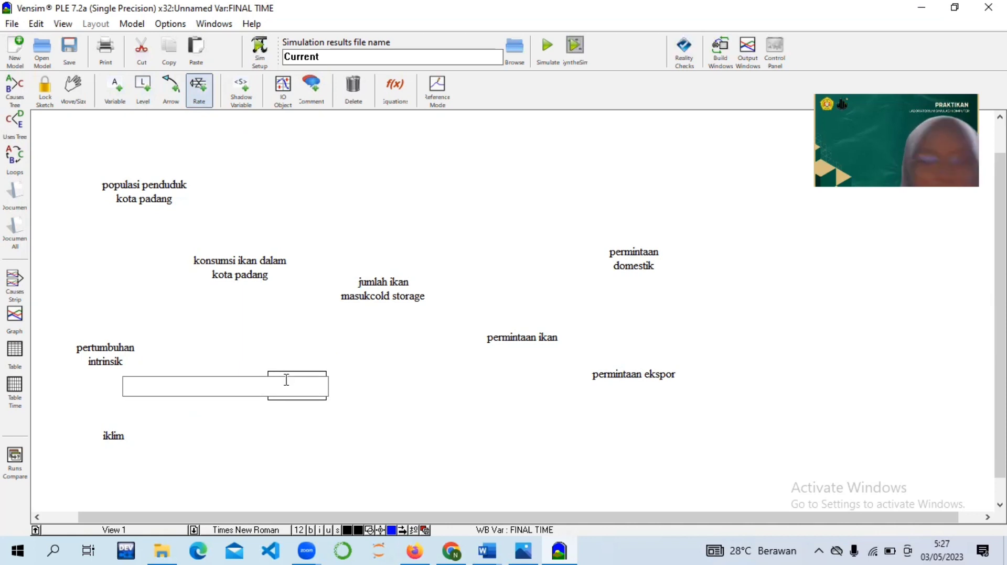
pyautogui.write('pertumbuhan i')
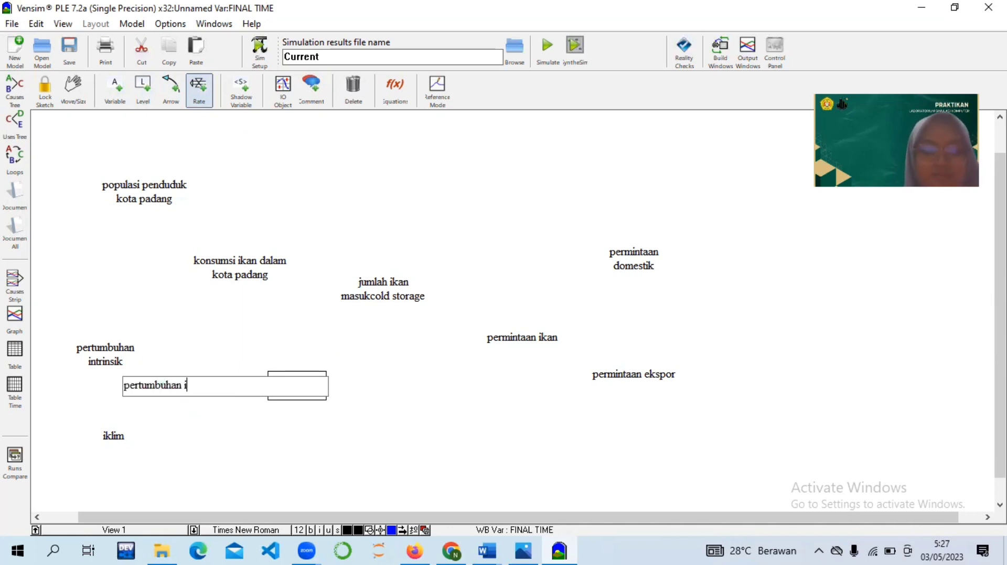
pyautogui.write('kan')
pyautogui.press('Return')
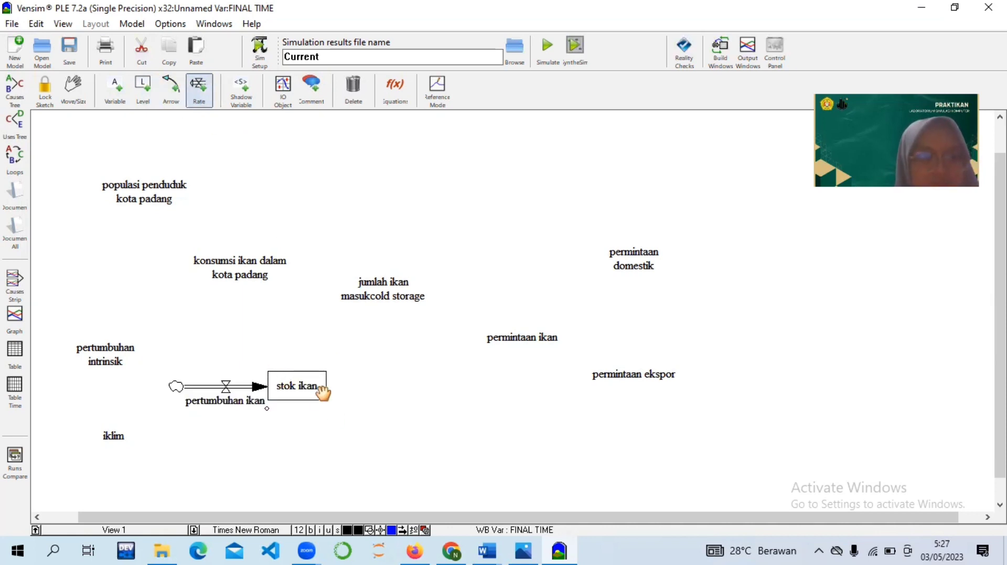
# Step: Draw an outflow rate named "penangkapan" from the "stok ikan" level into the empty space on its right
pyautogui.click(207, 99)
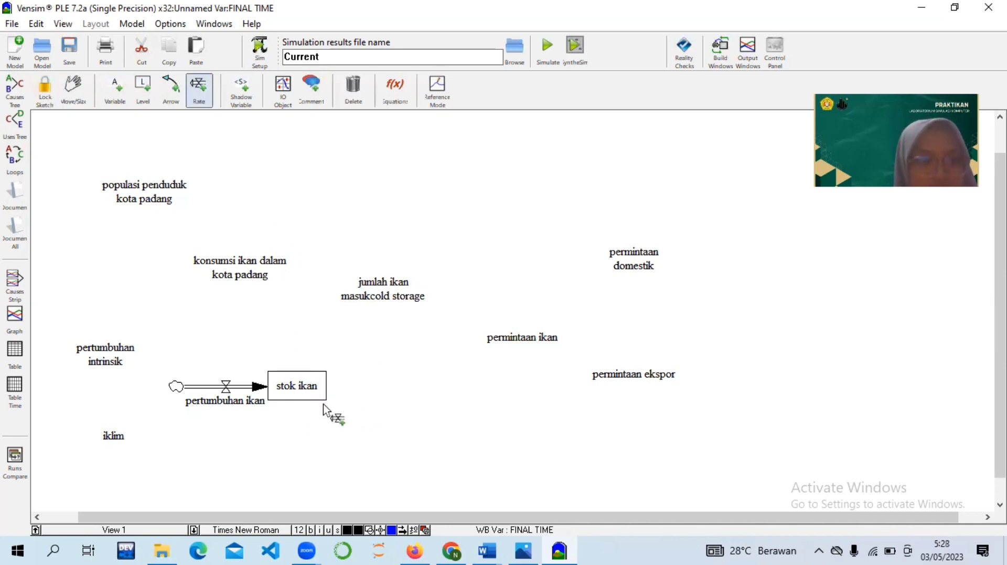
pyautogui.click(280, 388)
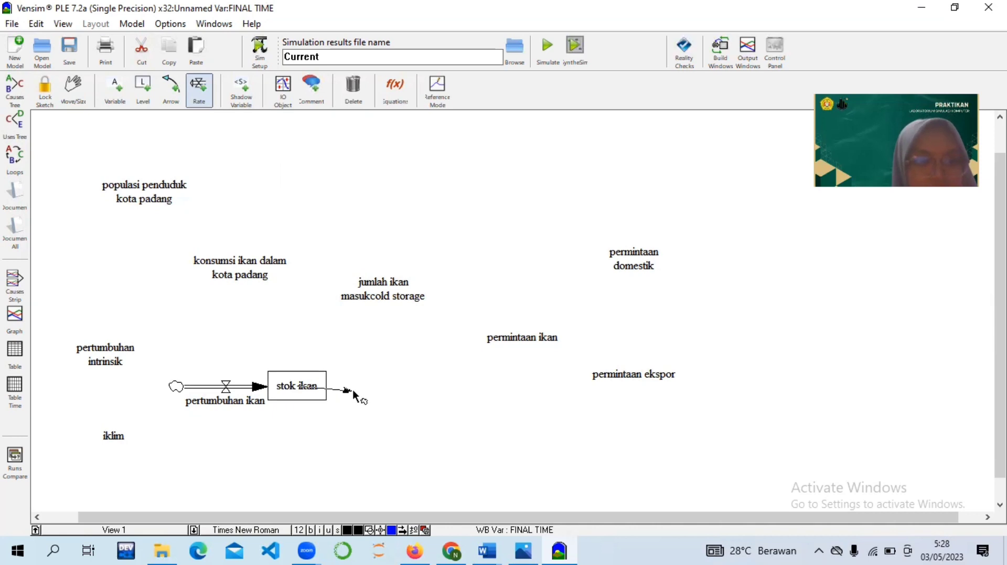
pyautogui.click(430, 386)
pyautogui.write('p')
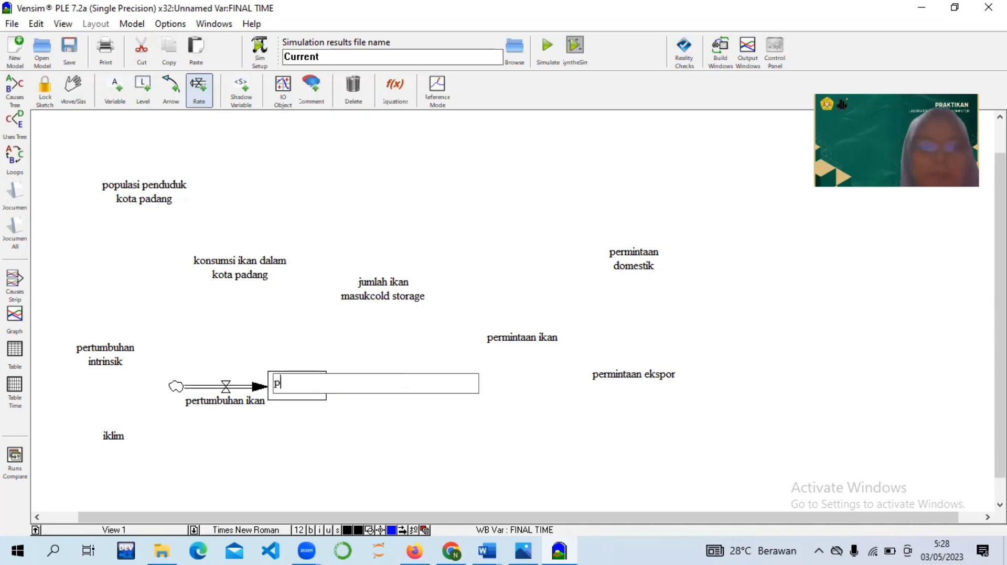
pyautogui.write('enan')
pyautogui.write('g')
pyautogui.press('BackSpace')
pyautogui.write('ngkapan')
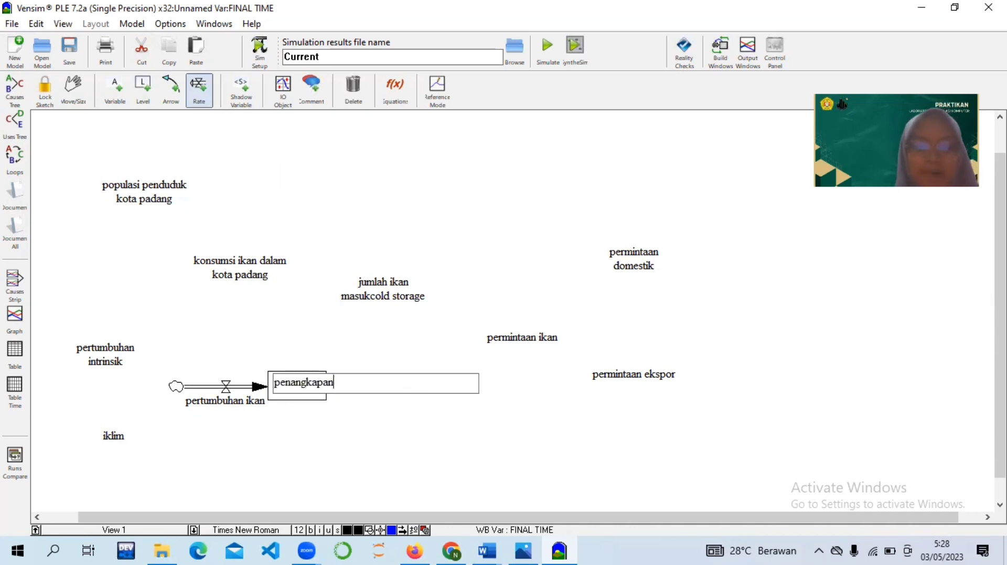
pyautogui.press('Return')
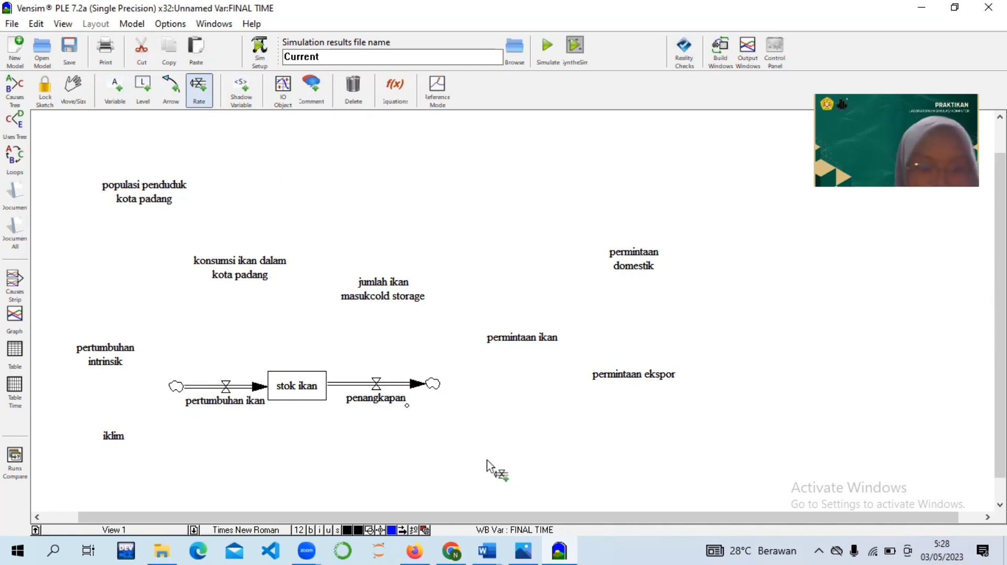
# Step: Add a variable named "produksi ikan" below and slightly to the right of the "penangkapan" rate
pyautogui.click(117, 90)
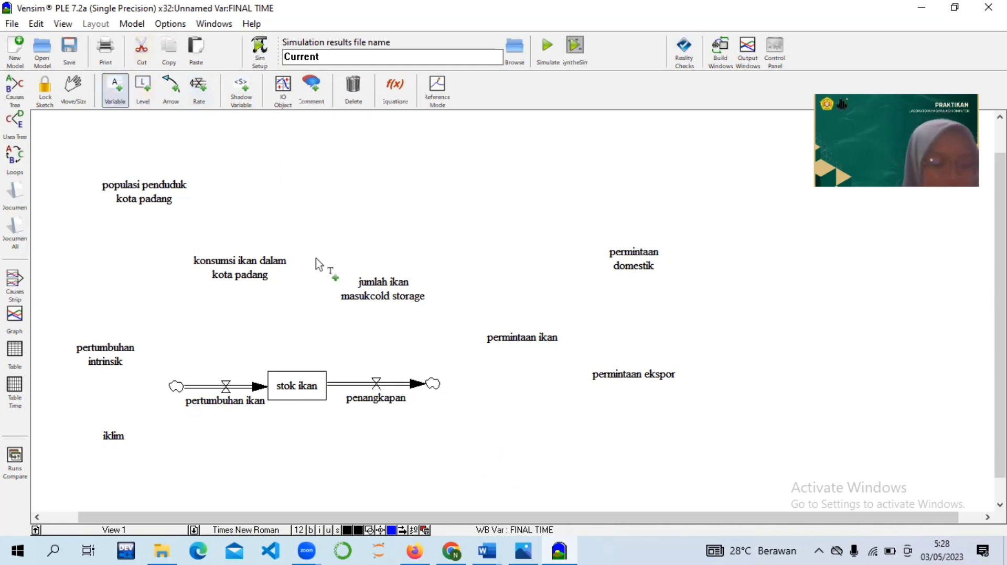
pyautogui.click(378, 446)
pyautogui.write('pro')
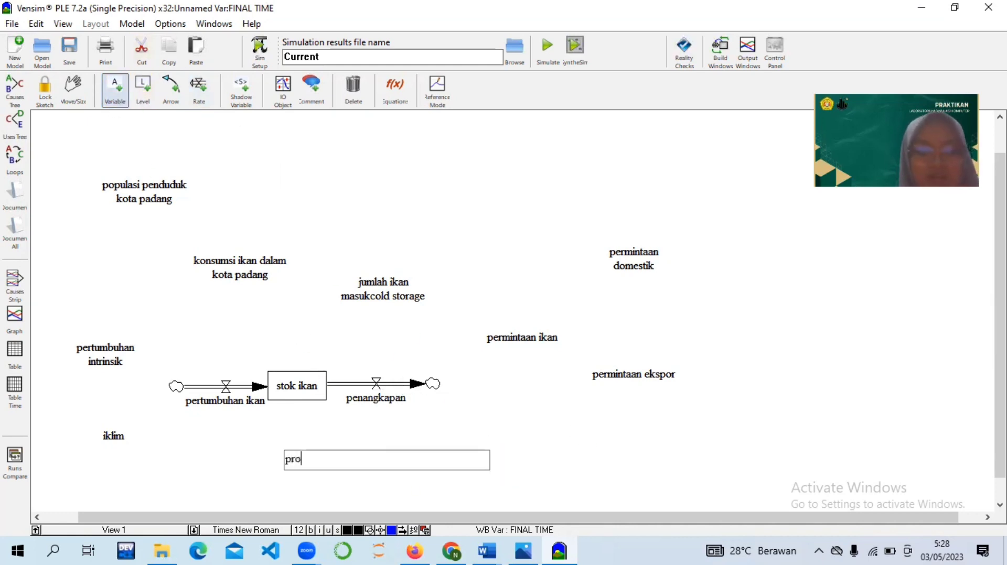
pyautogui.write('duksi ikan')
pyautogui.press('Return')
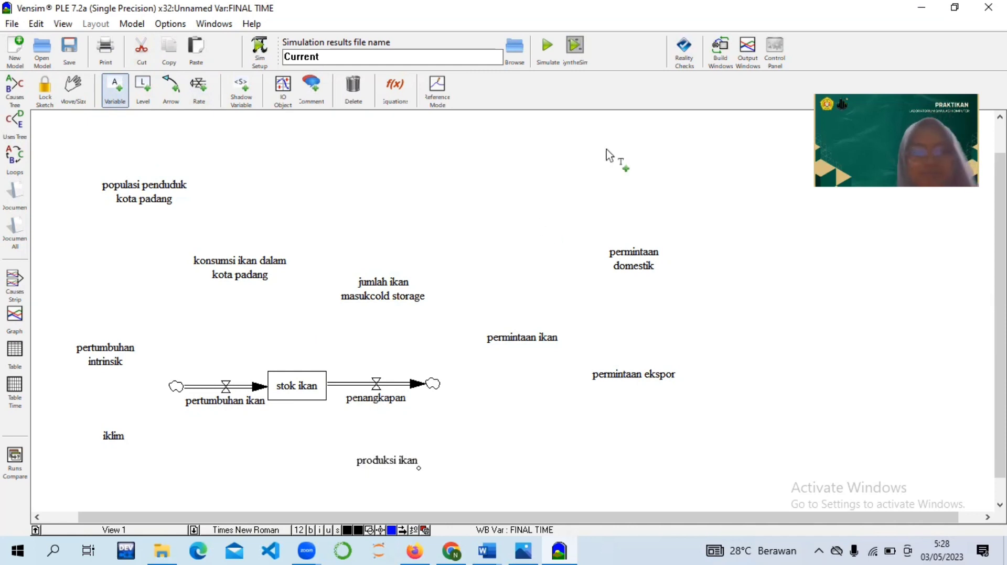
pyautogui.moveTo(394, 461); pyautogui.dragTo(442, 460)
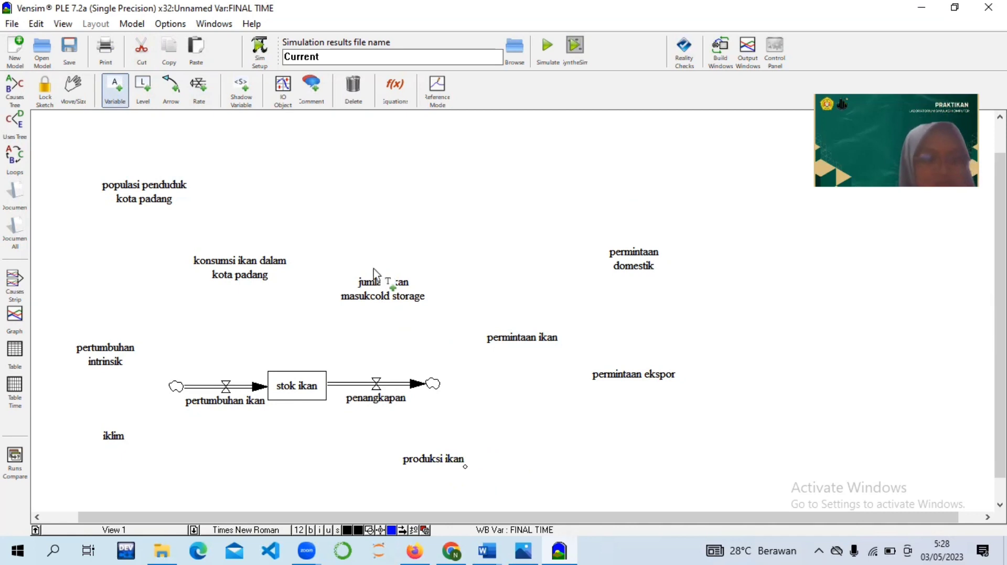
# Step: Link with arrows, in sequence, "populasi penduduk kota padang", "konsumsi ikan dalam kota padang", "jumlah ikan masukcold storage" and "permintaan ikan"
pyautogui.click(167, 101)
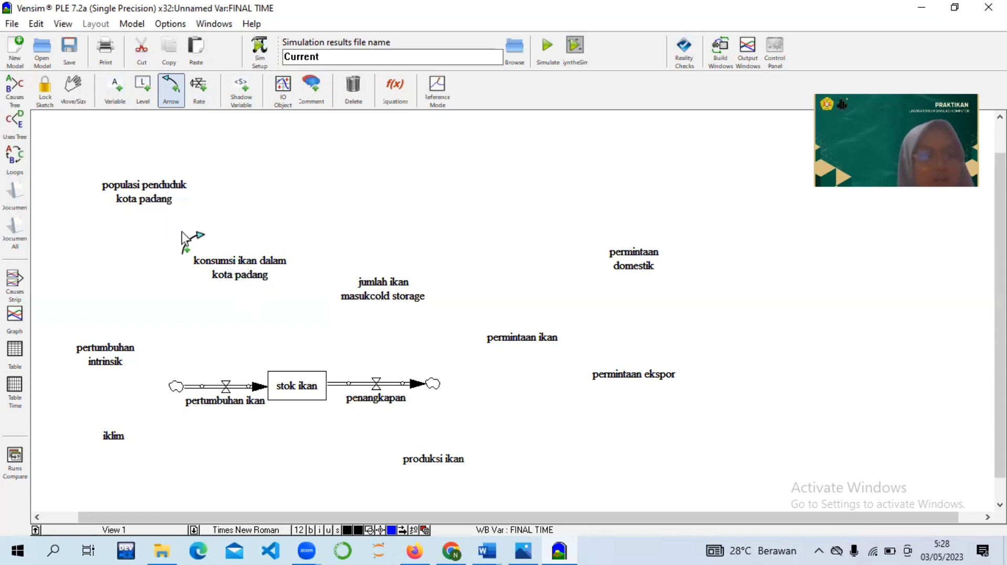
pyautogui.moveTo(146, 191); pyautogui.dragTo(150, 190)
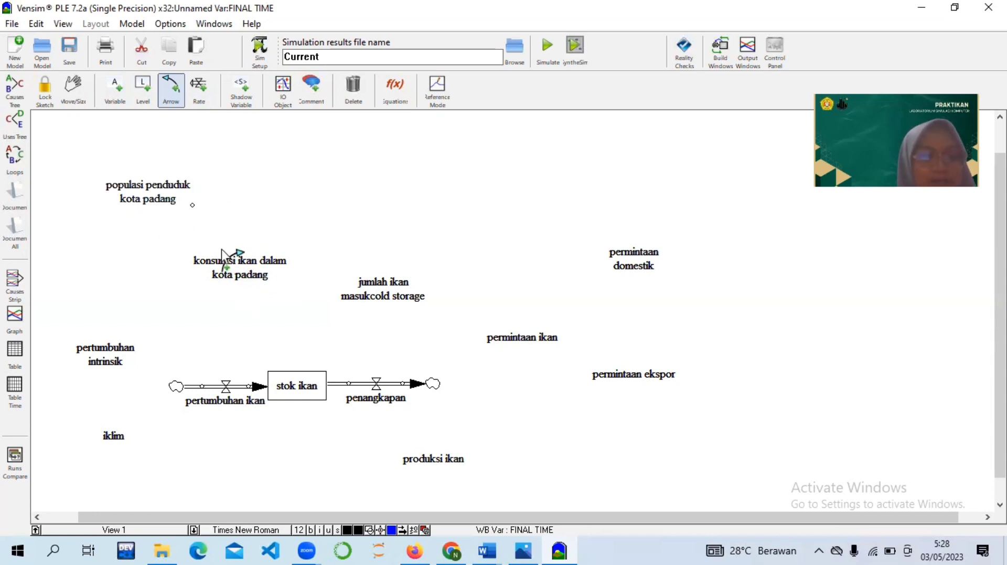
pyautogui.click(247, 268)
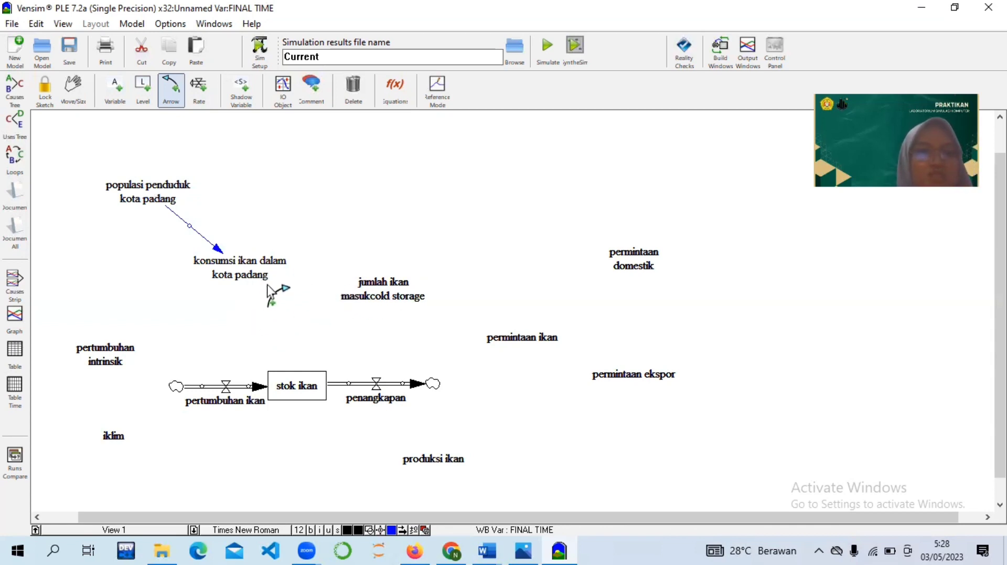
pyautogui.click(253, 261)
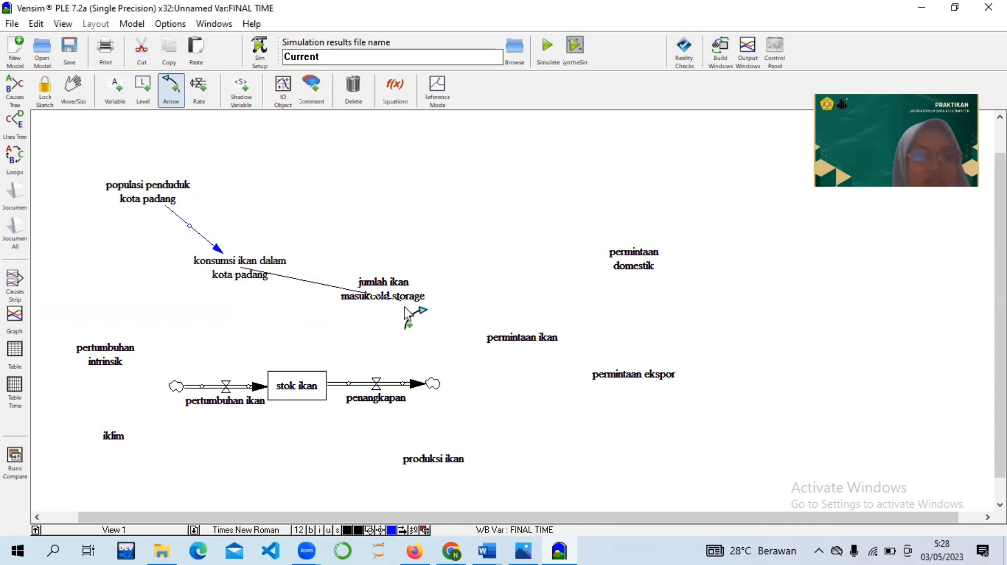
pyautogui.click(371, 287)
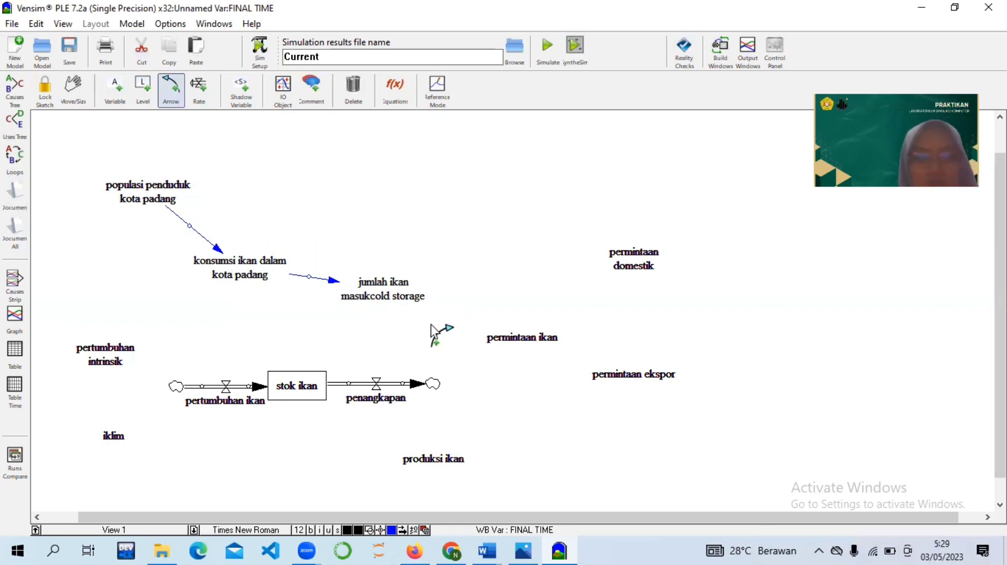
pyautogui.click(393, 301)
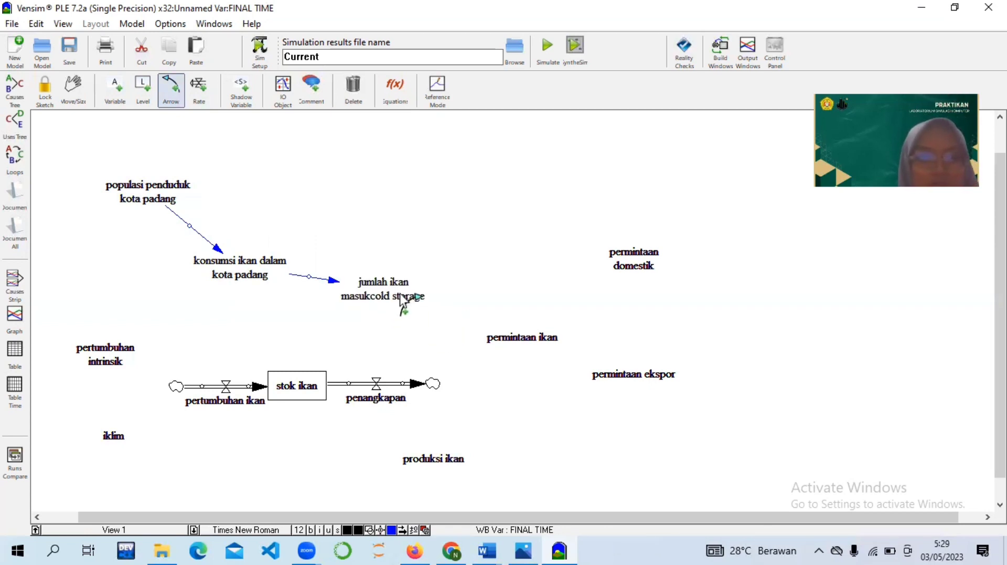
pyautogui.click(509, 344)
# Step: Draw arrows from "permintaan ikan" to "permintaan domestik" and to "permintaan ekspor"
pyautogui.click(537, 334)
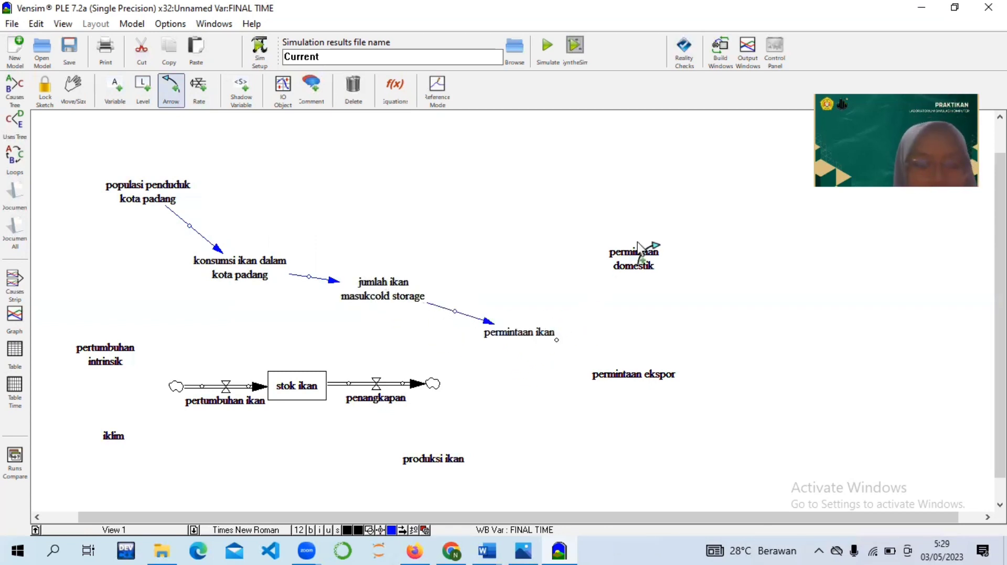
pyautogui.click(632, 262)
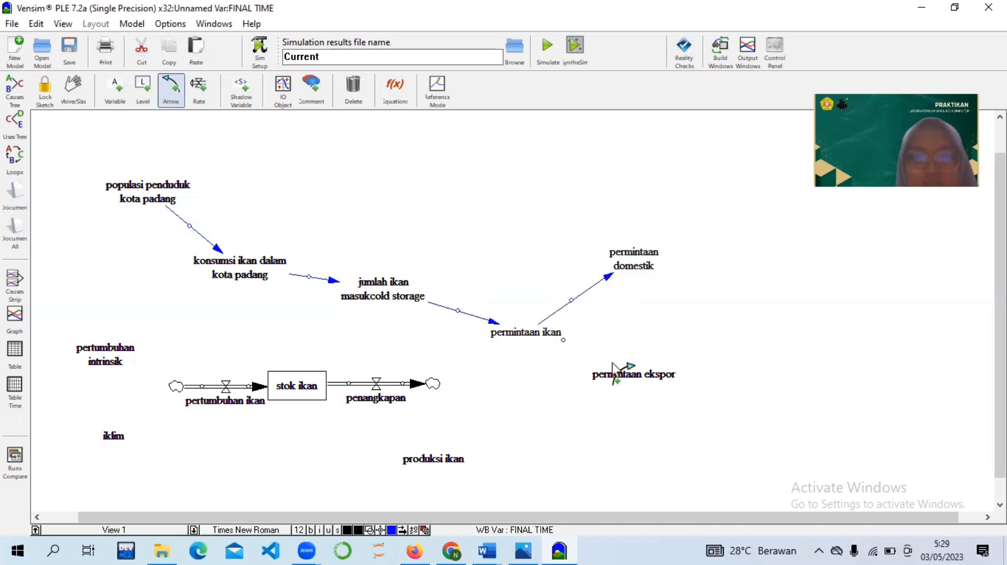
pyautogui.moveTo(540, 344); pyautogui.dragTo(556, 348)
pyautogui.click(569, 337)
pyautogui.click(634, 374)
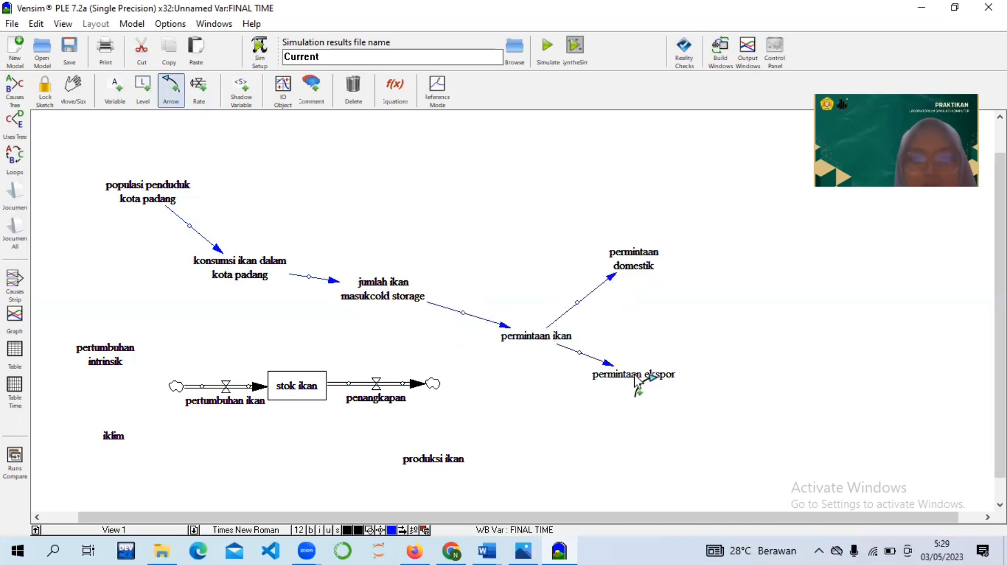
# Step: Draw arrows from "produksi ikan" to "penangkapan" and from "pertumbuhan intrinsik" to the "pertumbuhan ikan" valve
pyautogui.click(413, 455)
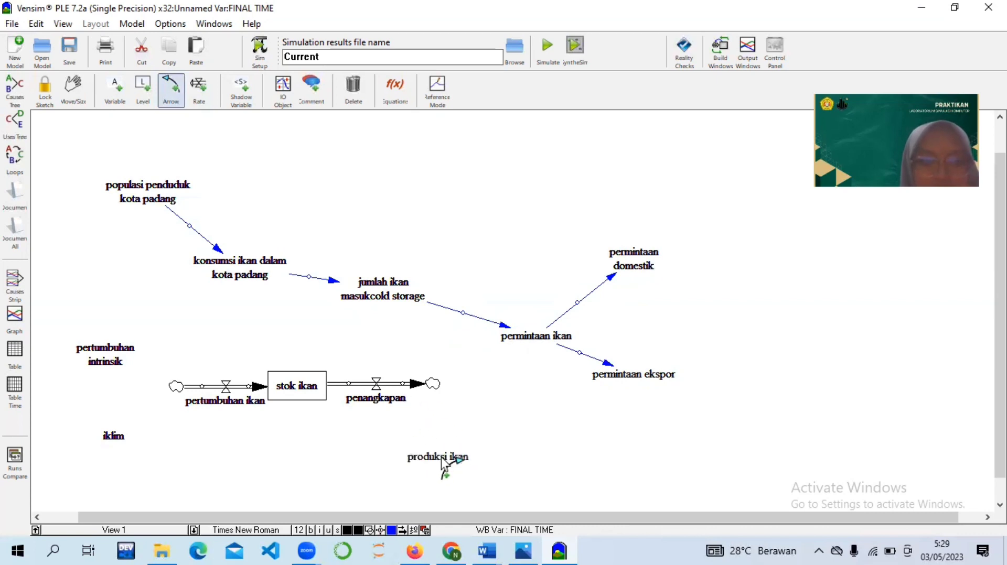
pyautogui.click(385, 403)
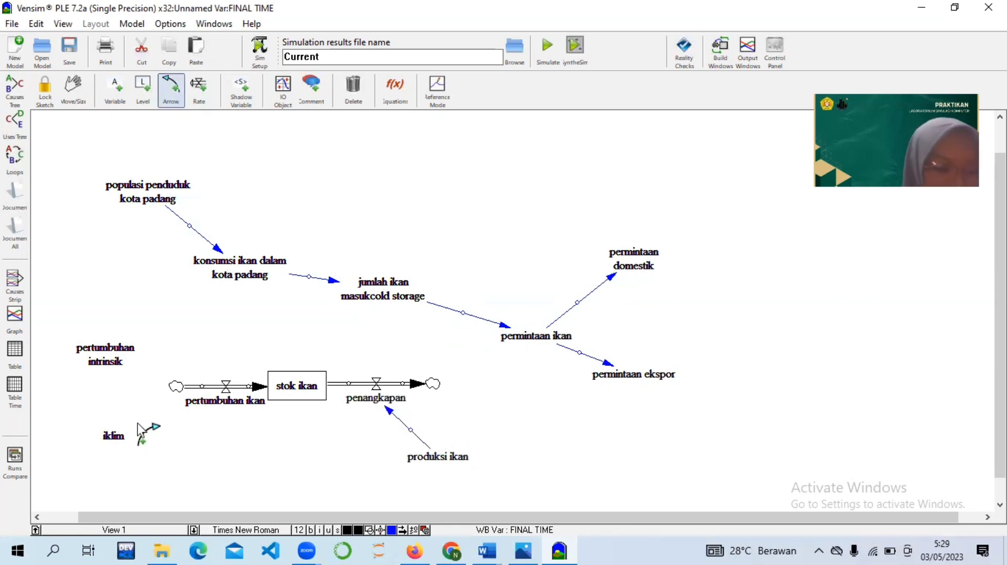
pyautogui.click(106, 361)
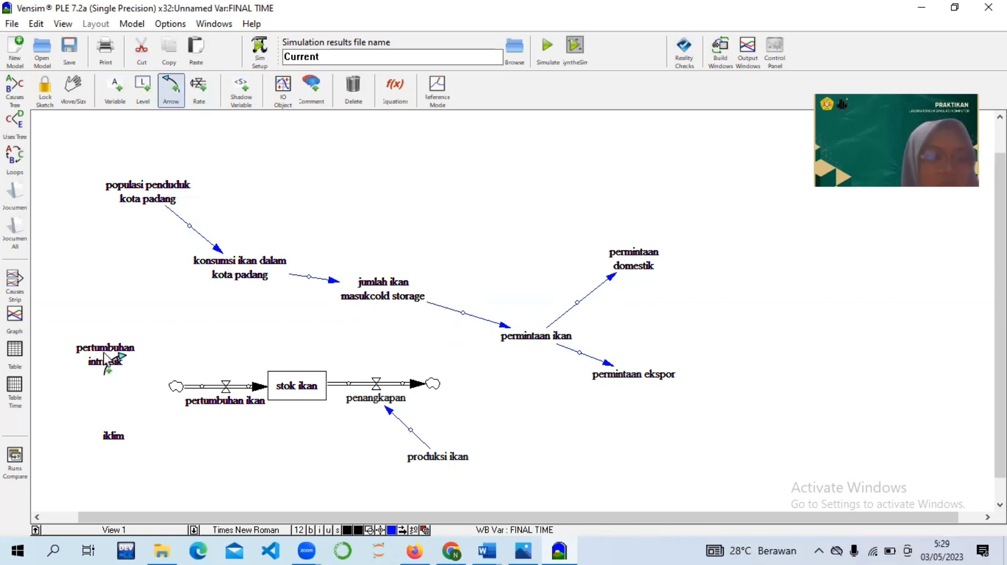
pyautogui.click(218, 386)
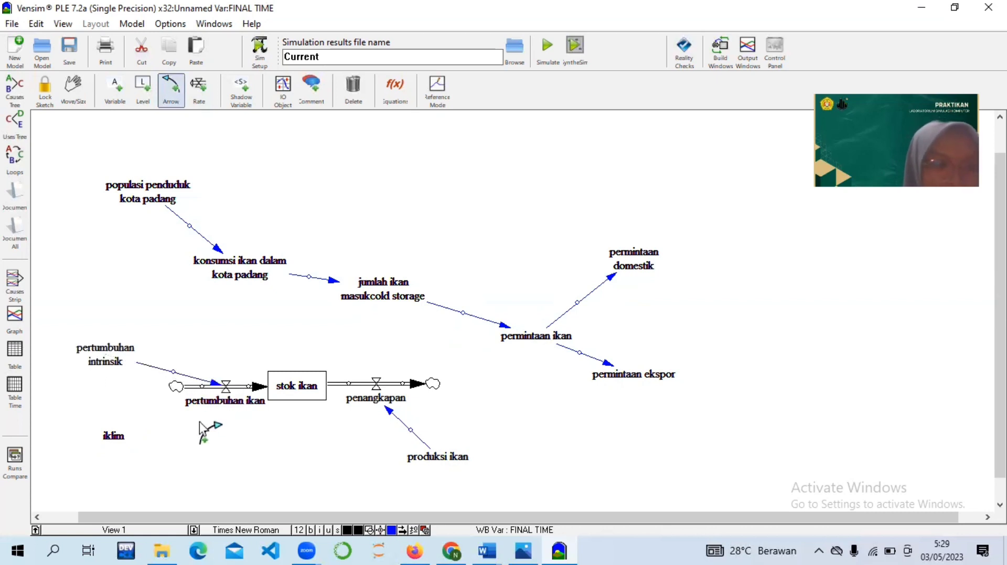
pyautogui.moveTo(118, 434); pyautogui.dragTo(134, 438)
pyautogui.click(134, 435)
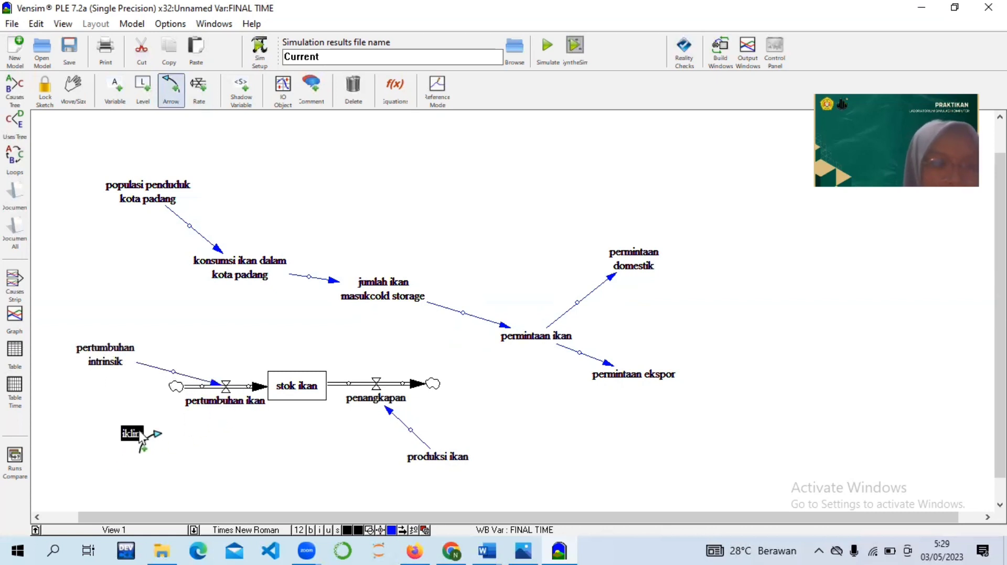
pyautogui.click(225, 402)
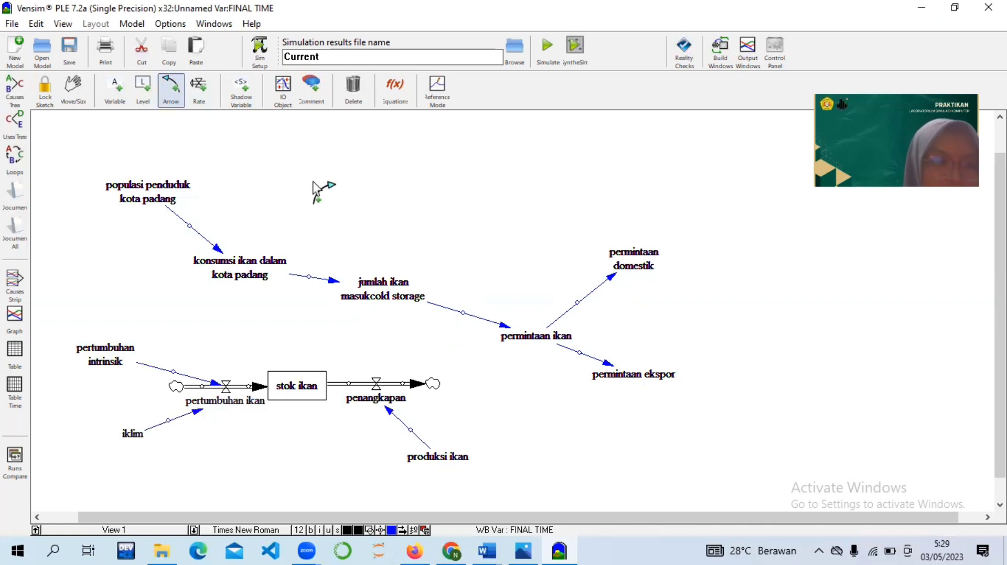
pyautogui.click(353, 89)
pyautogui.click(191, 414)
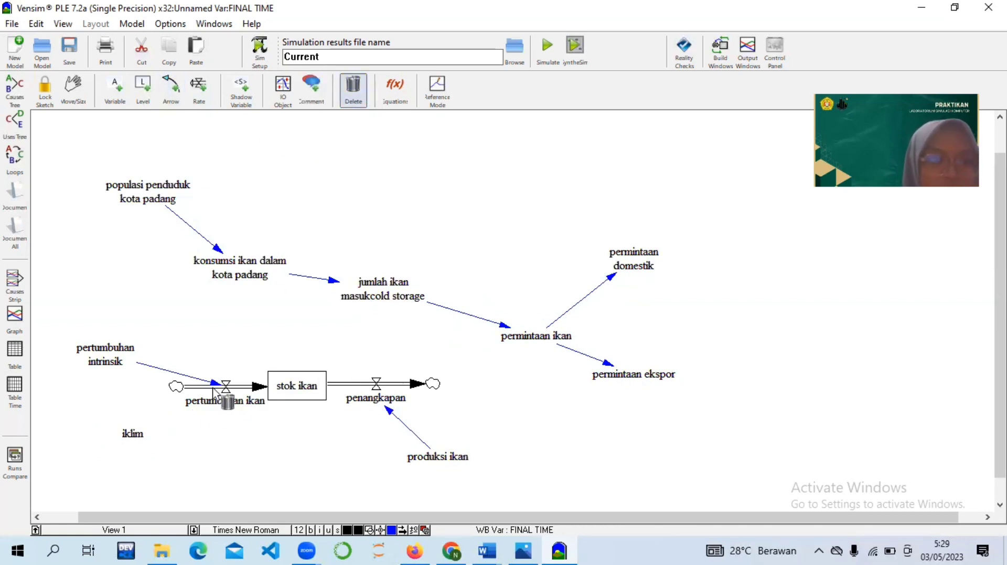
# Step: Draw an arrow from "iklim" to the valve of the "pertumbuhan ikan" rate
pyautogui.click(171, 89)
pyautogui.click(133, 434)
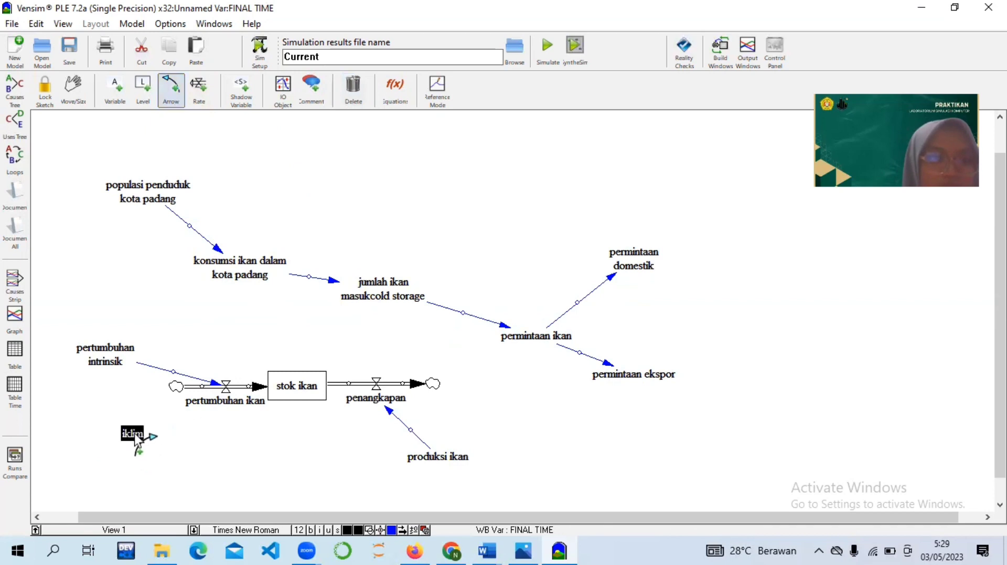
pyautogui.click(224, 401)
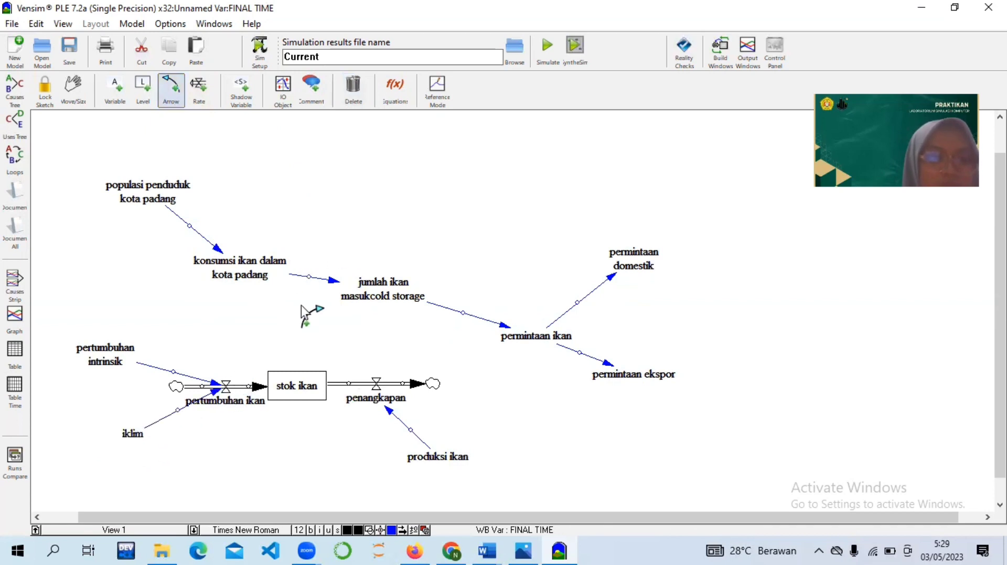
# Step: Draw arrows from the "stok ikan" level to the "pertumbuhan ikan" valve and to "jumlah ikan masukcold storage"
pyautogui.click(292, 386)
pyautogui.click(223, 386)
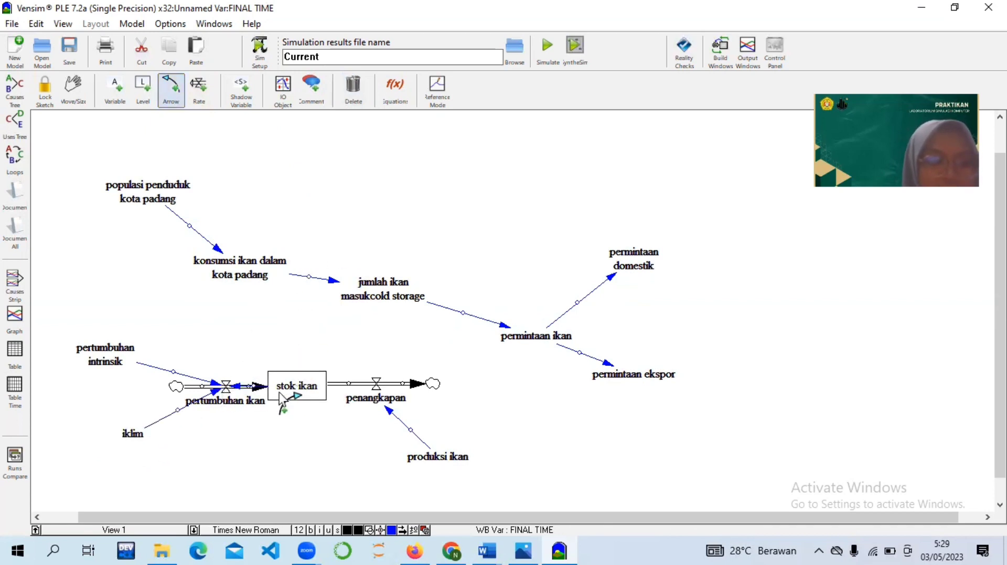
pyautogui.click(295, 389)
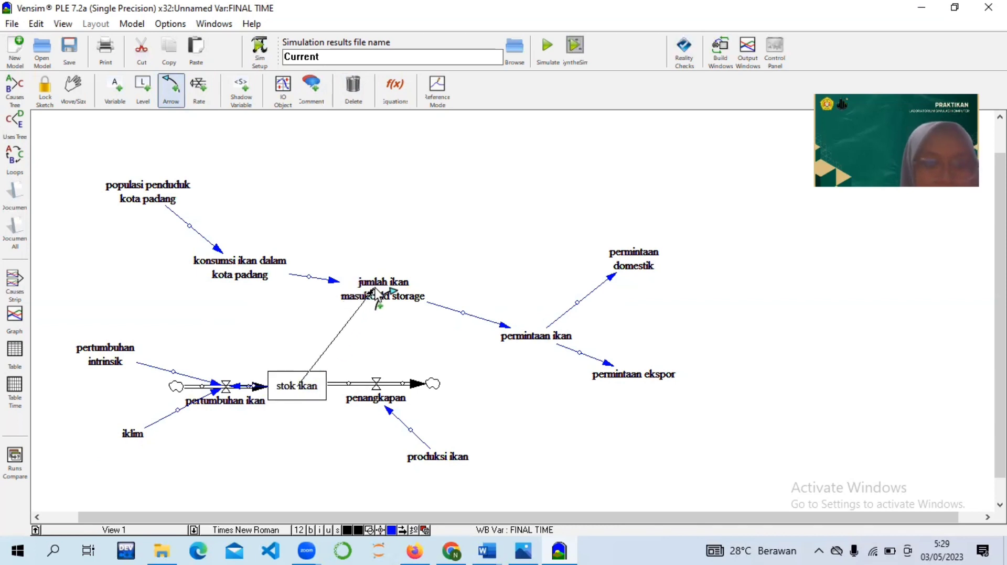
pyautogui.click(374, 303)
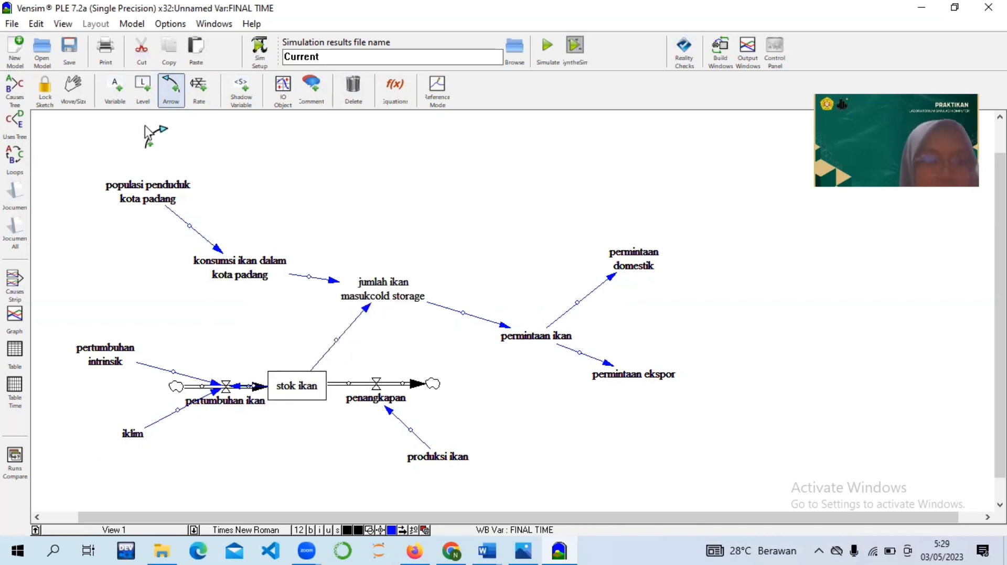
# Step: Bend the arrow from "pertumbuhan intrinsik" upward and the arrow from "iklim" downward into curves ending at the "pertumbuhan ikan" valve
pyautogui.click(73, 88)
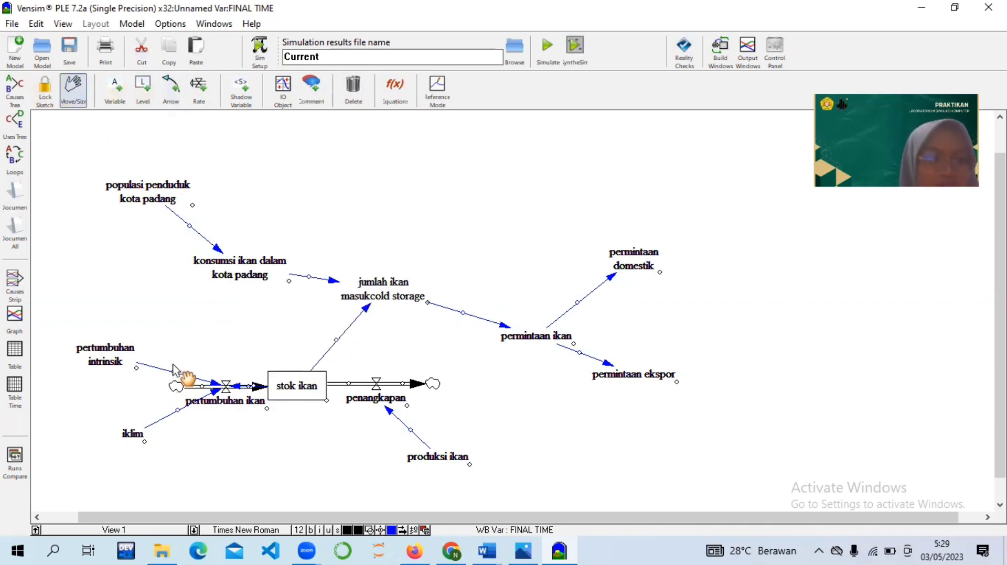
pyautogui.moveTo(173, 372); pyautogui.dragTo(182, 331)
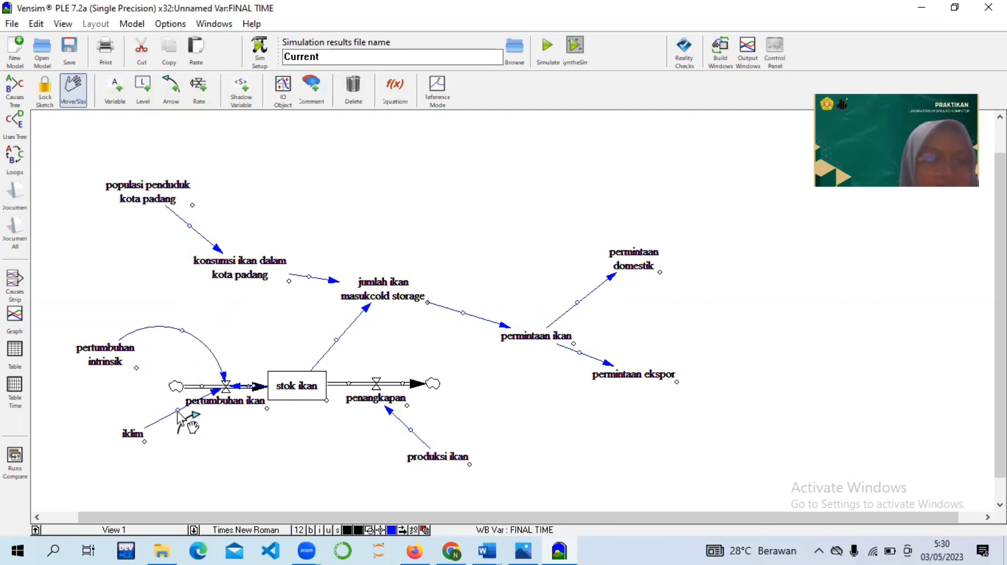
pyautogui.moveTo(179, 410); pyautogui.dragTo(194, 427)
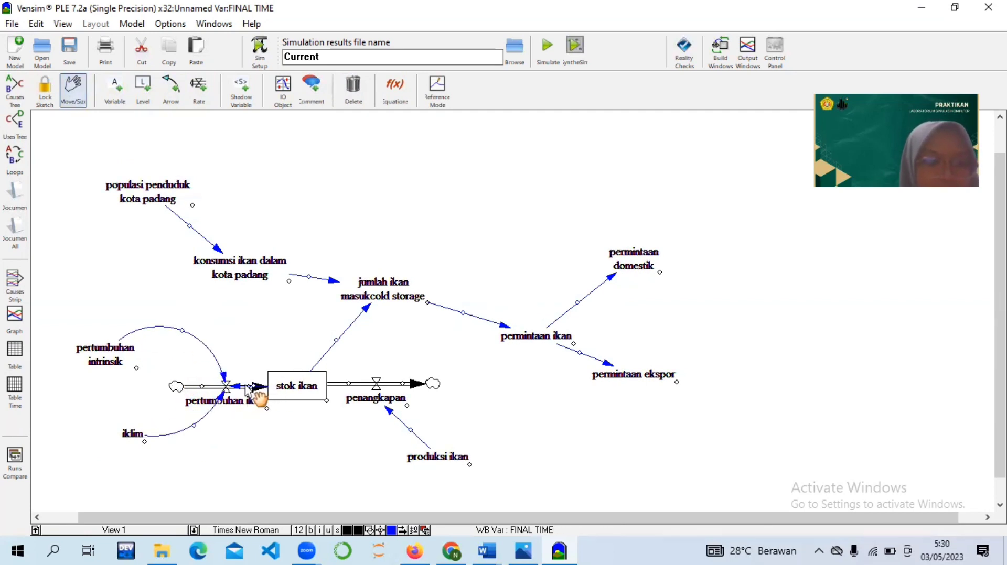
# Step: Bend the arrow from "stok ikan" to the "pertumbuhan ikan" valve upward into an arc above the flow pipe
pyautogui.moveTo(245, 386); pyautogui.dragTo(254, 350)
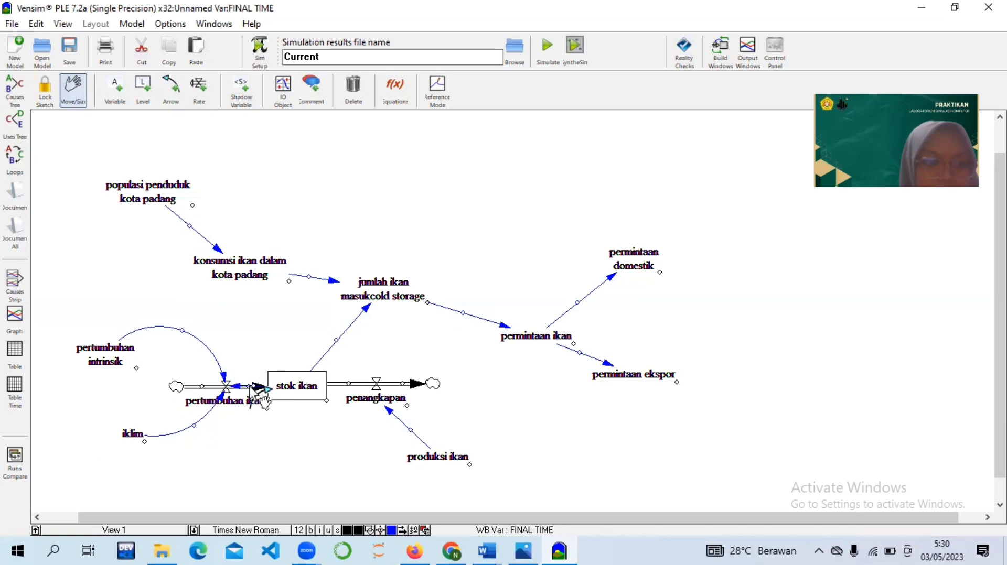
pyautogui.moveTo(249, 387); pyautogui.dragTo(256, 341)
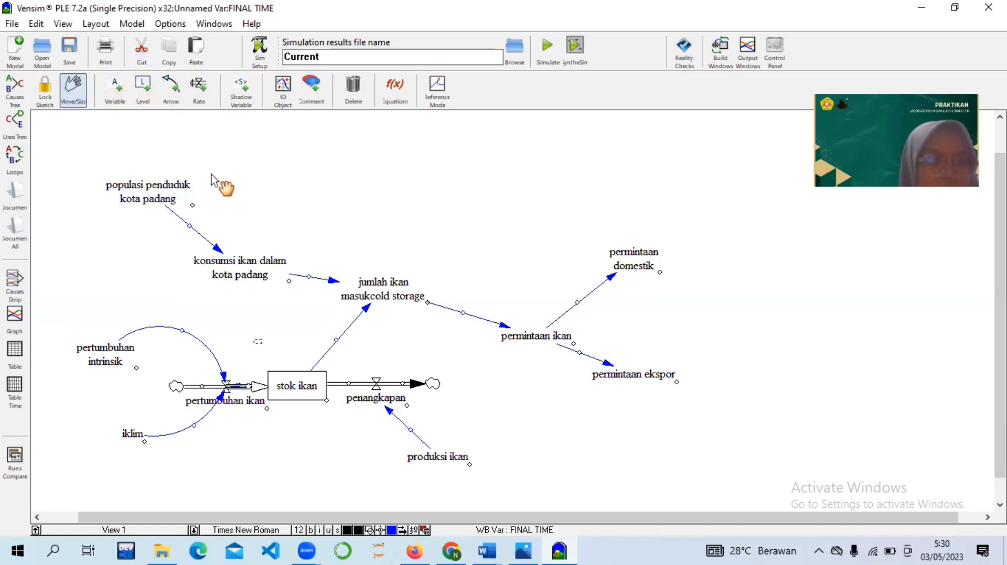
pyautogui.click(238, 385)
pyautogui.moveTo(250, 383); pyautogui.dragTo(254, 350)
pyautogui.moveTo(250, 386); pyautogui.dragTo(253, 330)
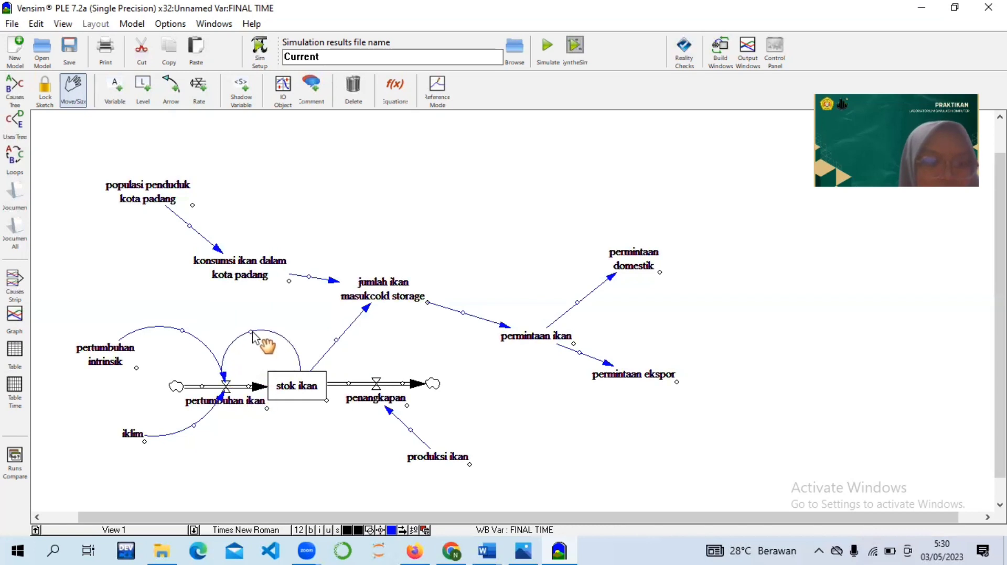
# Step: Curve the arrows into "jumlah ikan masukcold storage" and "penangkapan", and the arrow from "jumlah ikan masukcold storage" to "permintaan ikan"
pyautogui.moveTo(332, 340); pyautogui.dragTo(316, 328)
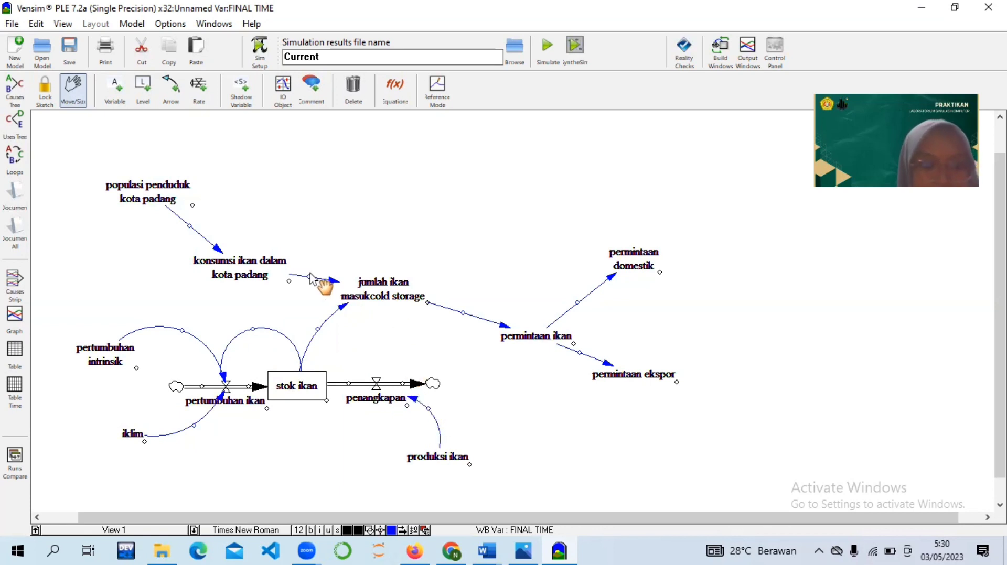
pyautogui.moveTo(310, 279); pyautogui.dragTo(315, 258)
pyautogui.moveTo(463, 313); pyautogui.dragTo(473, 287)
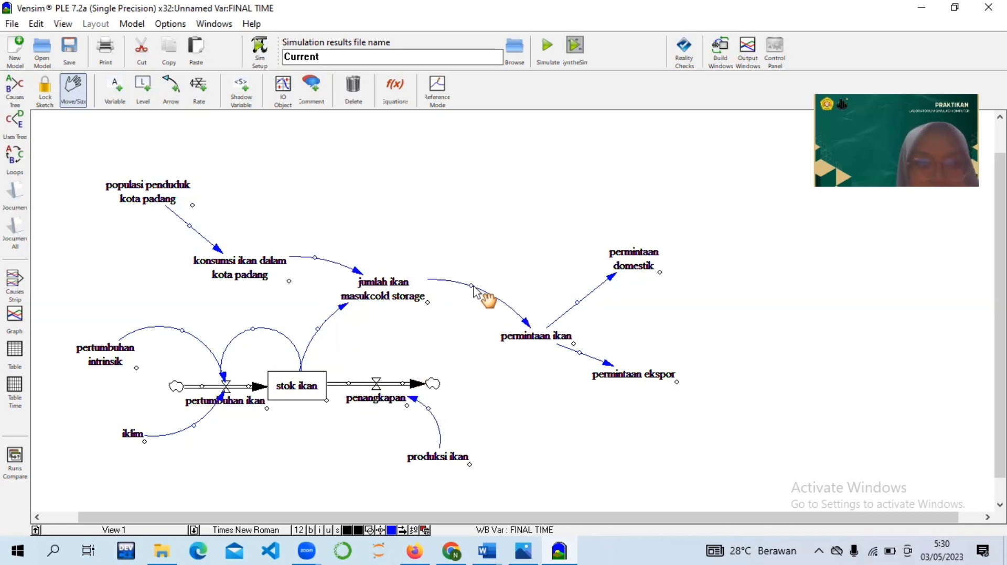
# Step: Curve the arrows from "permintaan ikan" to "permintaan domestik" and "permintaan ekspor", and the arrow from "populasi penduduk kota padang" to "konsumsi ikan dalam kota padang"
pyautogui.moveTo(576, 303); pyautogui.dragTo(535, 269)
pyautogui.moveTo(579, 353); pyautogui.dragTo(573, 386)
pyautogui.moveTo(189, 226); pyautogui.dragTo(206, 213)
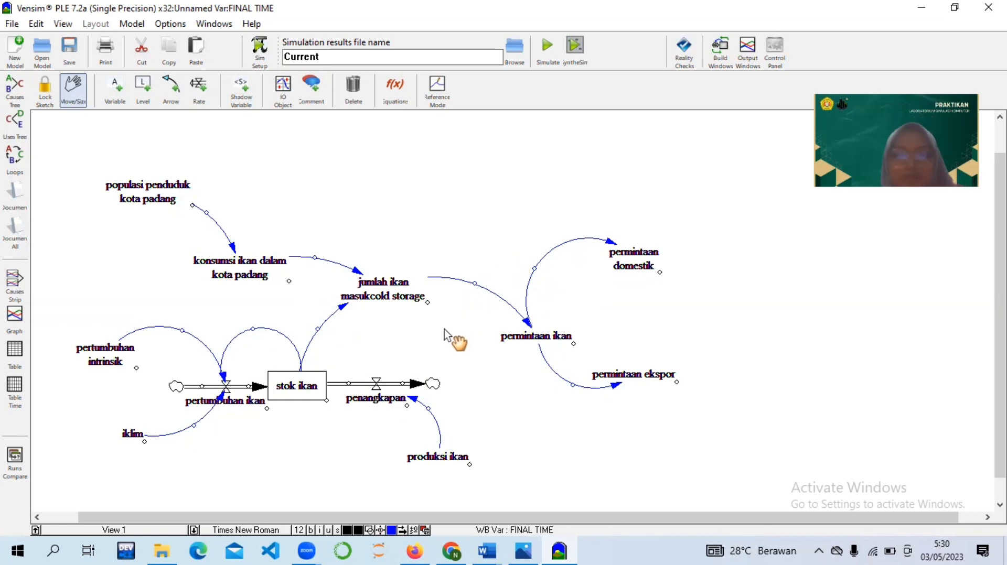
pyautogui.click(326, 85)
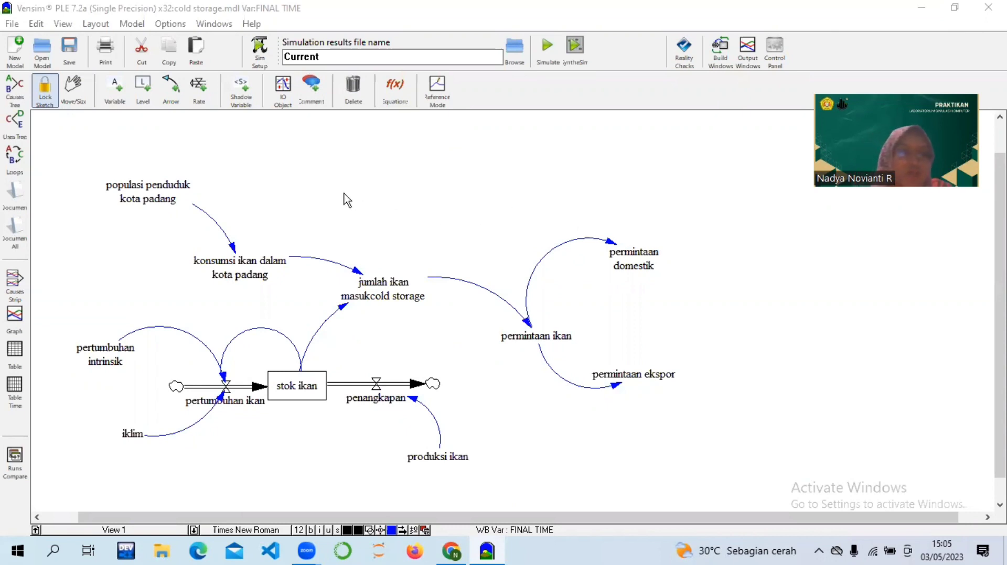
# Step: Set the equation of "populasi penduduk kota padang" to the constant 100
pyautogui.rightClick(194, 198)
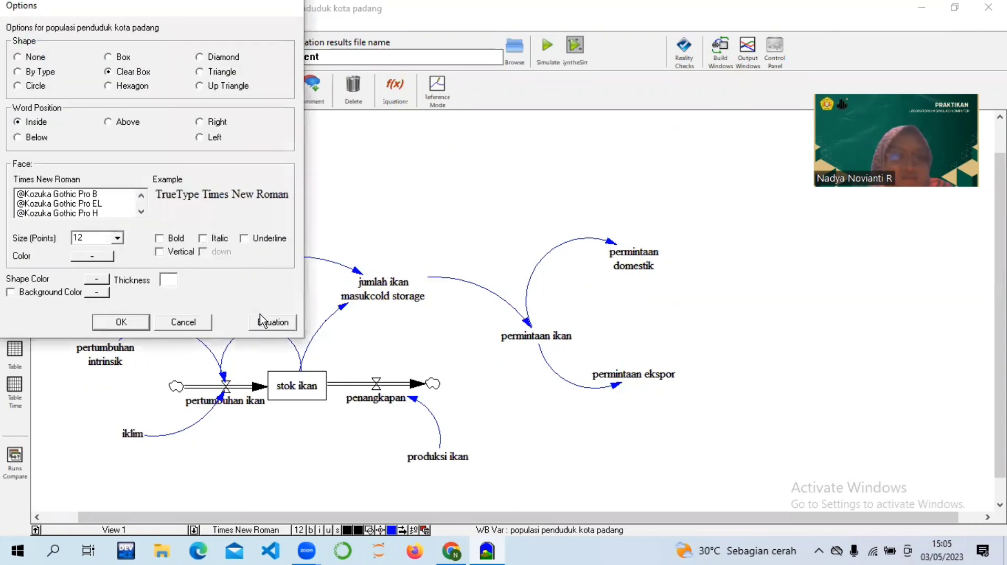
pyautogui.click(261, 321)
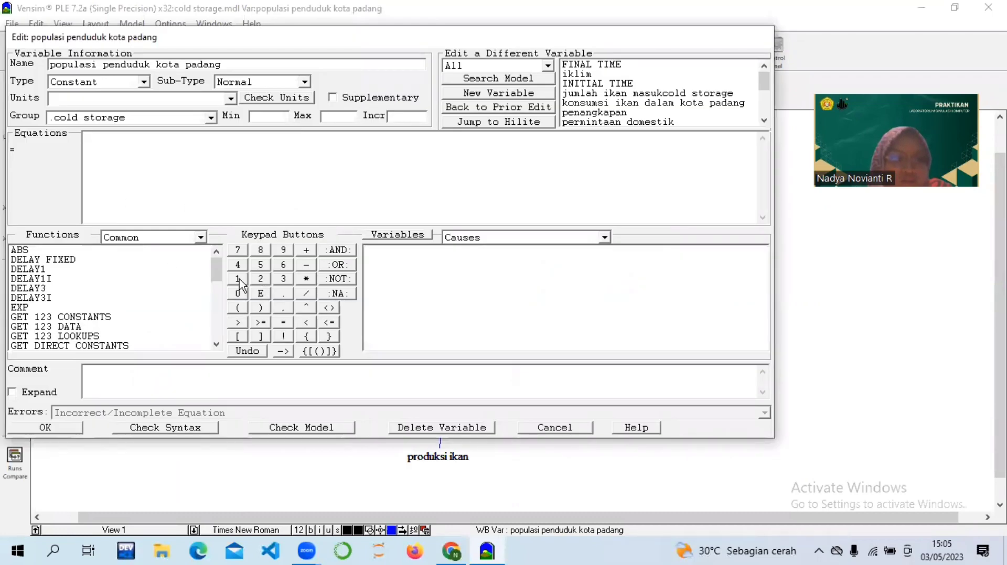
pyautogui.click(239, 278)
pyautogui.click(237, 293)
pyautogui.click(237, 293)
pyautogui.click(59, 433)
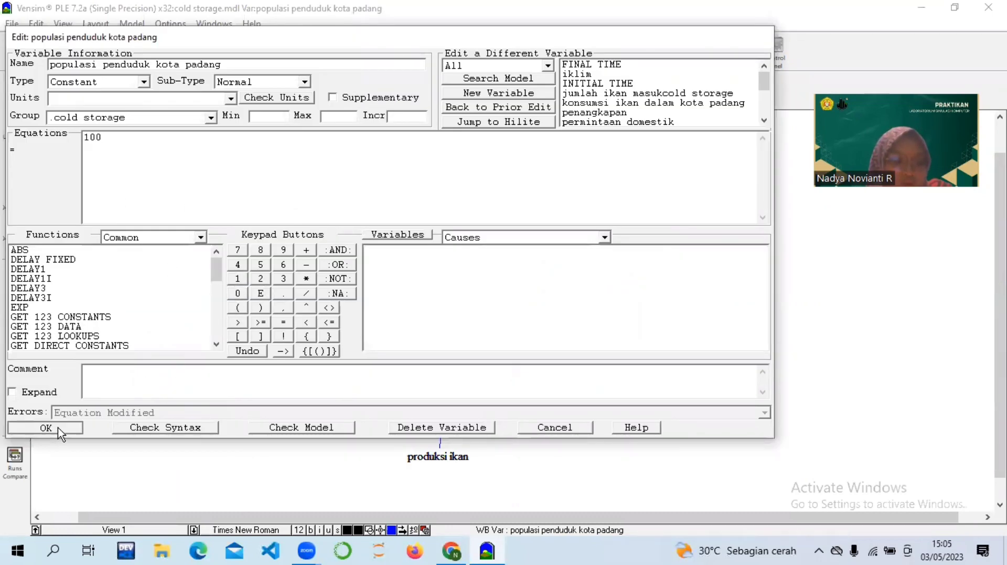
# Step: Define the equation of "konsumsi ikan dalam kota padang" as populasi penduduk kota padang*0.1
pyautogui.rightClick(228, 272)
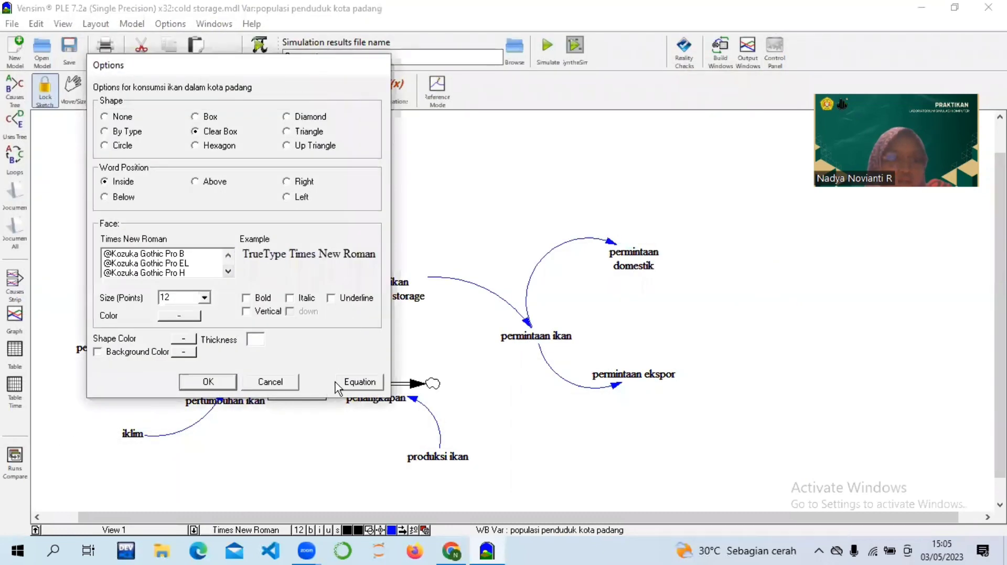
pyautogui.click(351, 381)
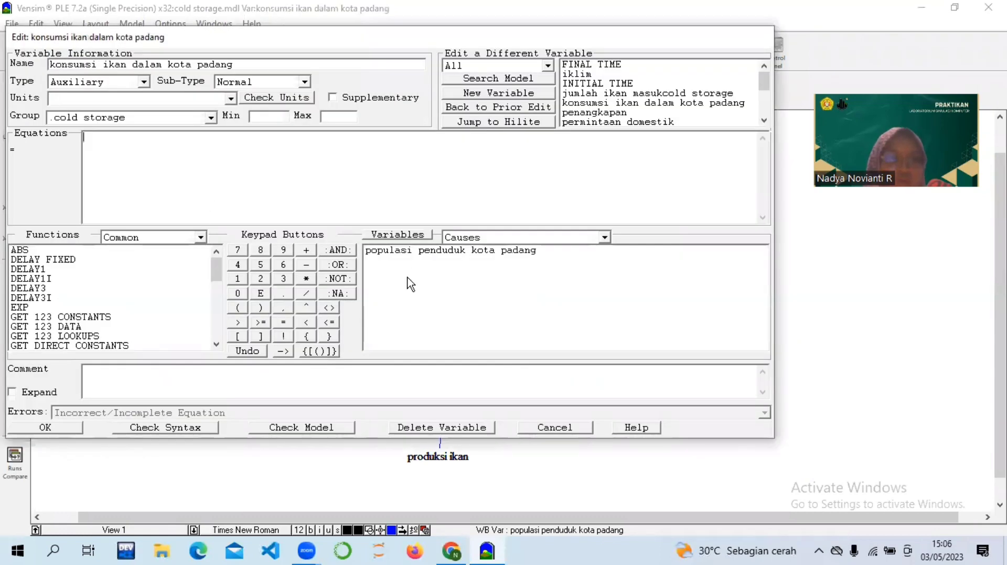
pyautogui.click(414, 252)
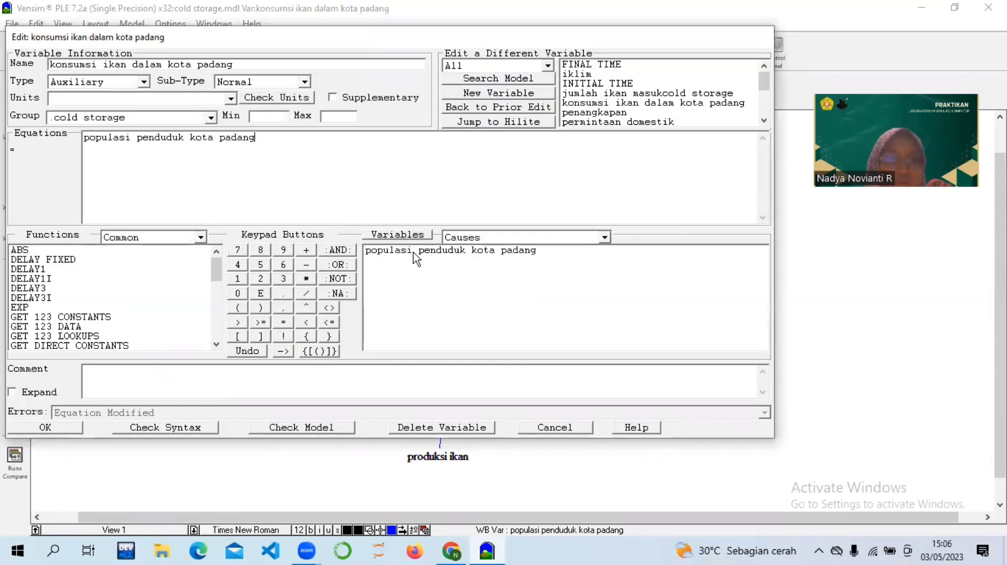
pyautogui.click(305, 279)
pyautogui.click(237, 293)
pyautogui.click(283, 293)
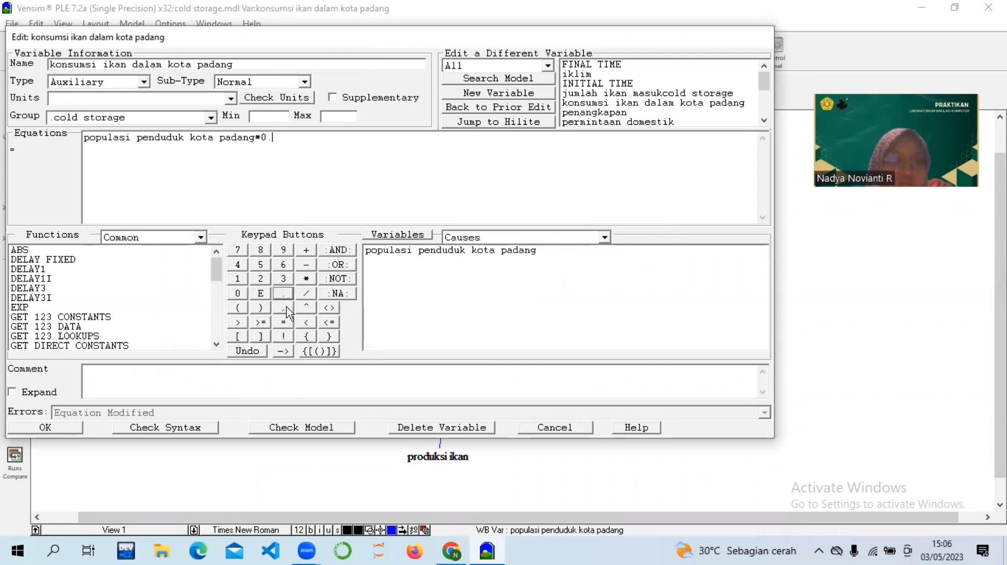
pyautogui.click(238, 279)
pyautogui.click(45, 428)
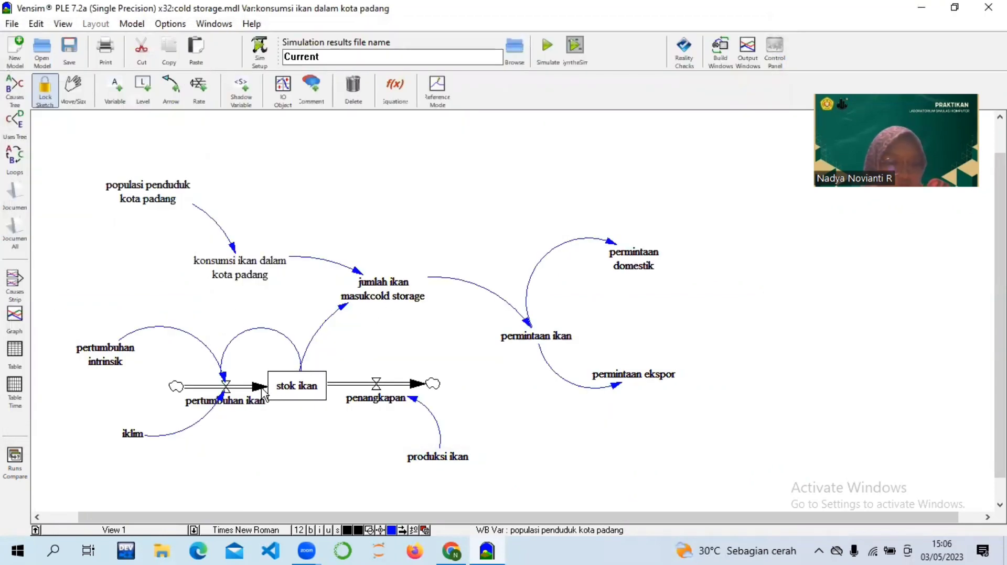
# Step: Define the equation of "pertumbuhan intrinsik" as 100*0.1
pyautogui.rightClick(117, 357)
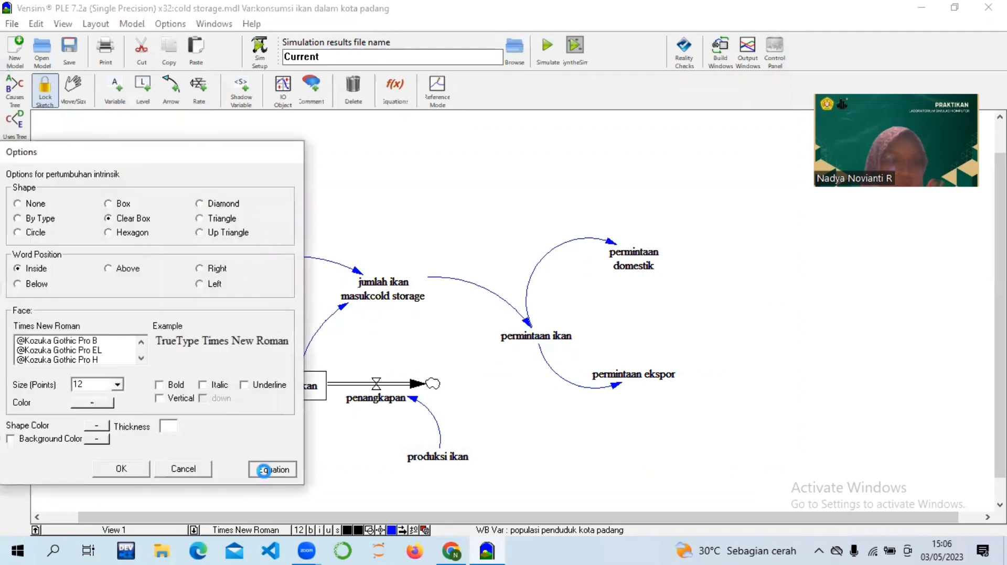
pyautogui.click(265, 469)
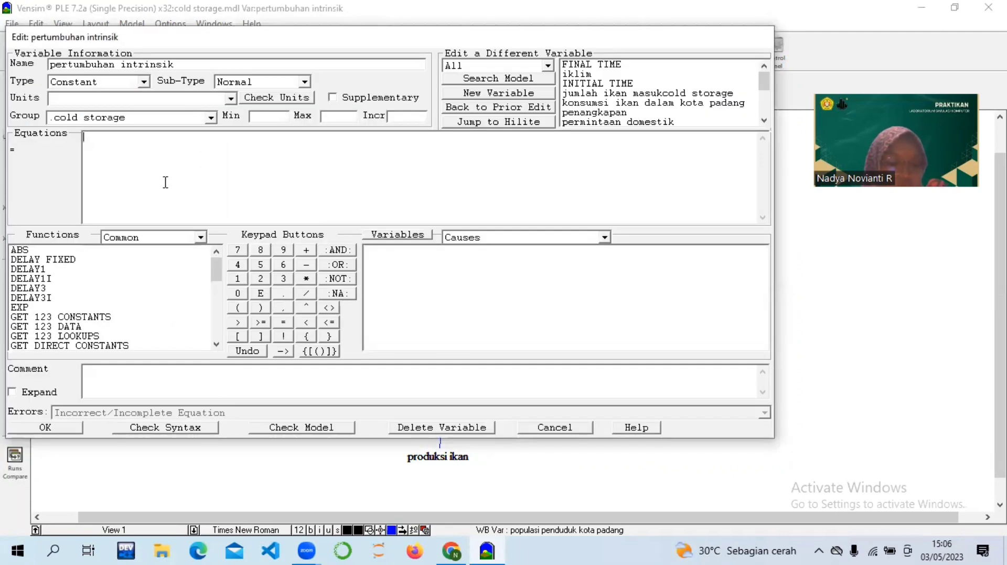
pyautogui.click(238, 279)
pyautogui.click(238, 293)
pyautogui.click(238, 293)
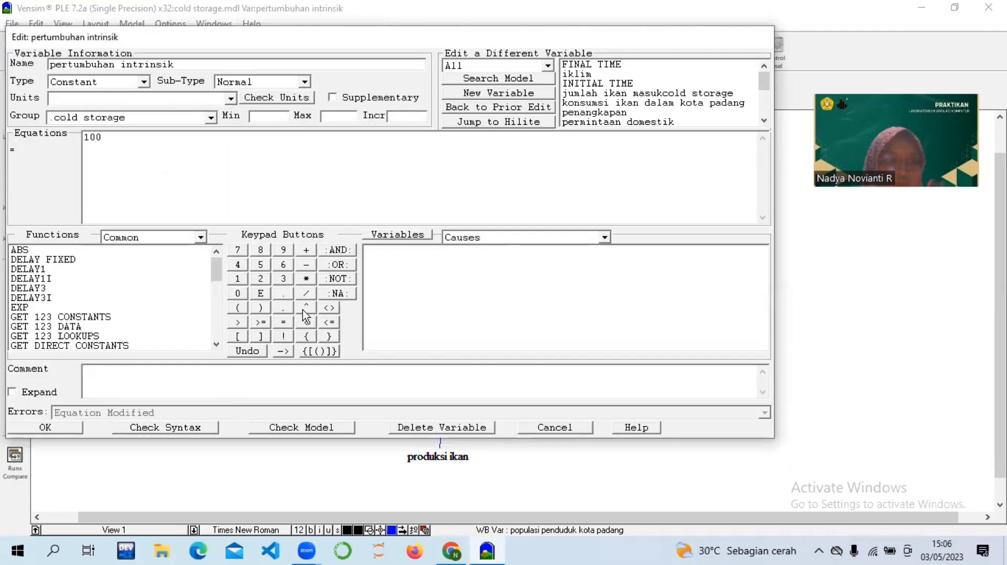
pyautogui.click(306, 278)
pyautogui.click(238, 293)
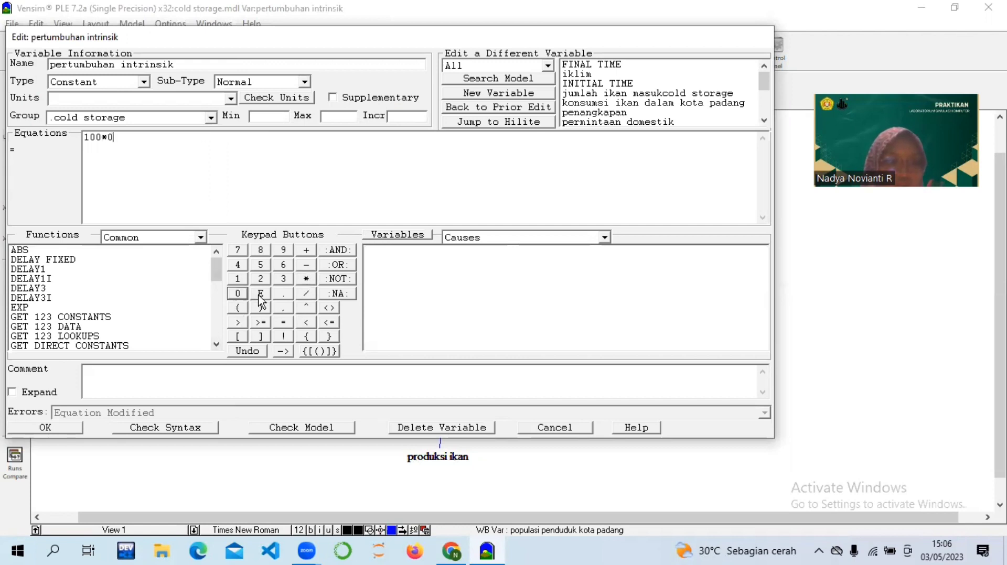
pyautogui.click(283, 293)
pyautogui.click(238, 279)
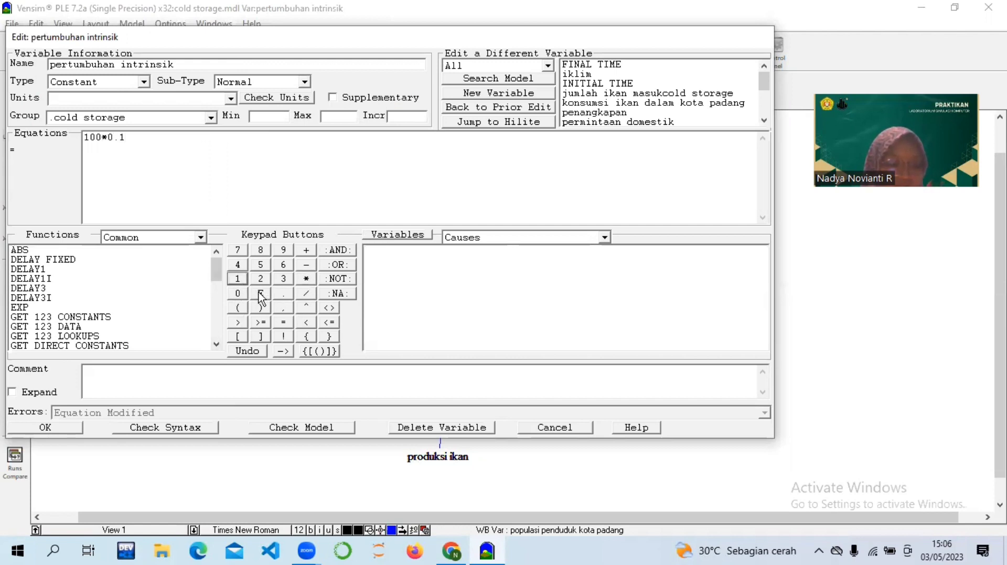
pyautogui.click(53, 427)
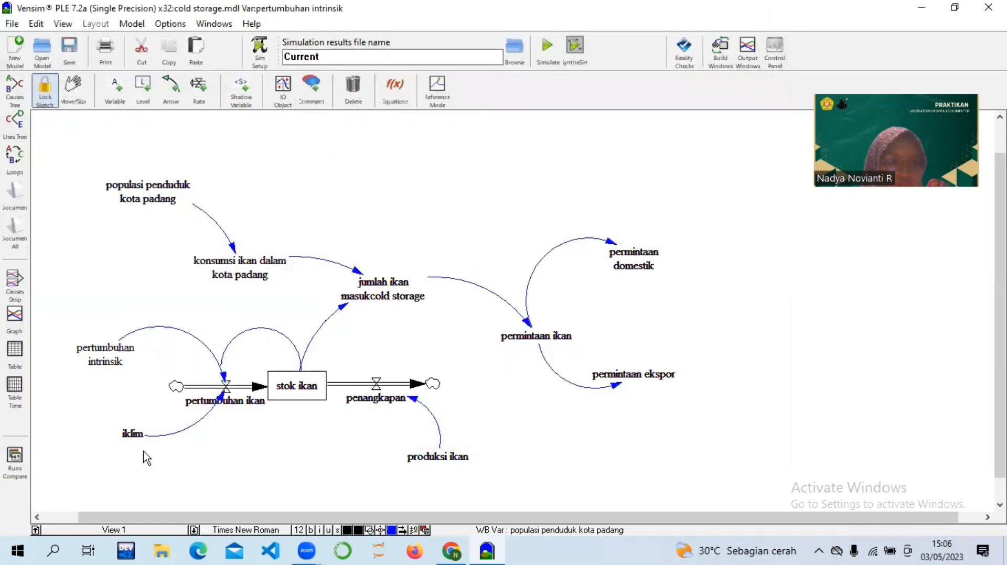
# Step: Define the equation of "iklim" as 1000*0.7
pyautogui.click(134, 435)
pyautogui.rightClick(135, 436)
pyautogui.click(273, 519)
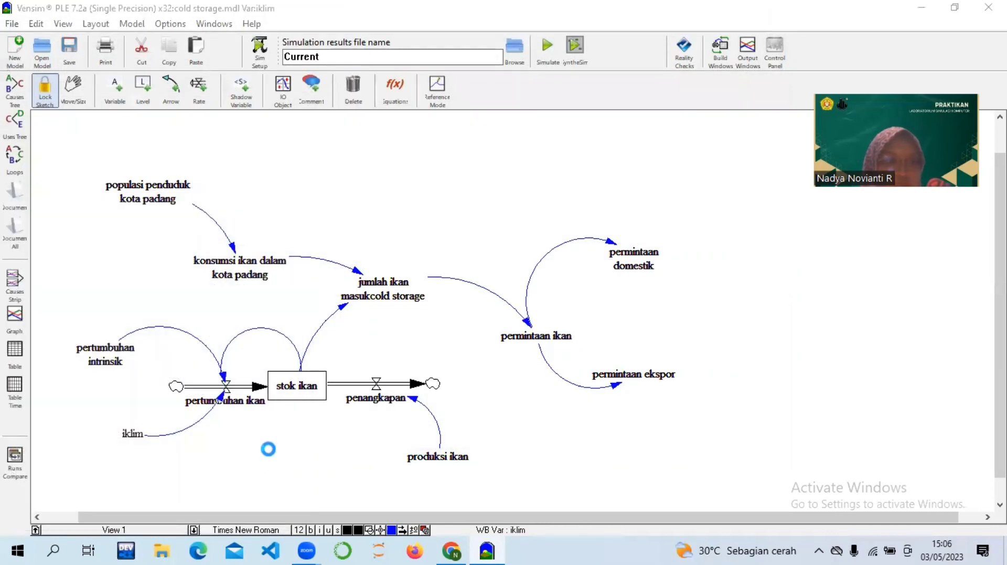
pyautogui.click(233, 280)
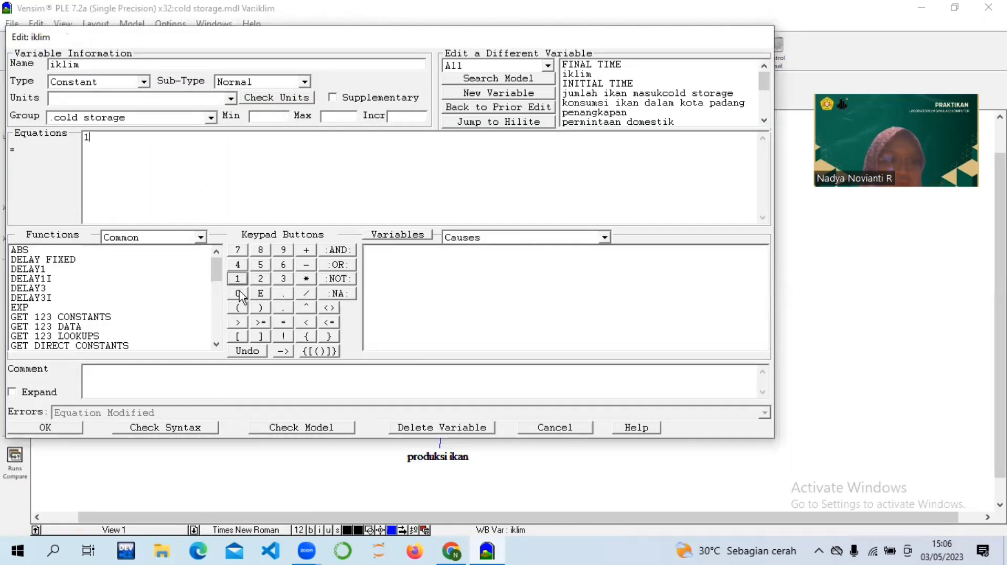
pyautogui.click(239, 293)
pyautogui.click(239, 292)
pyautogui.click(239, 292)
pyautogui.click(307, 279)
pyautogui.click(237, 293)
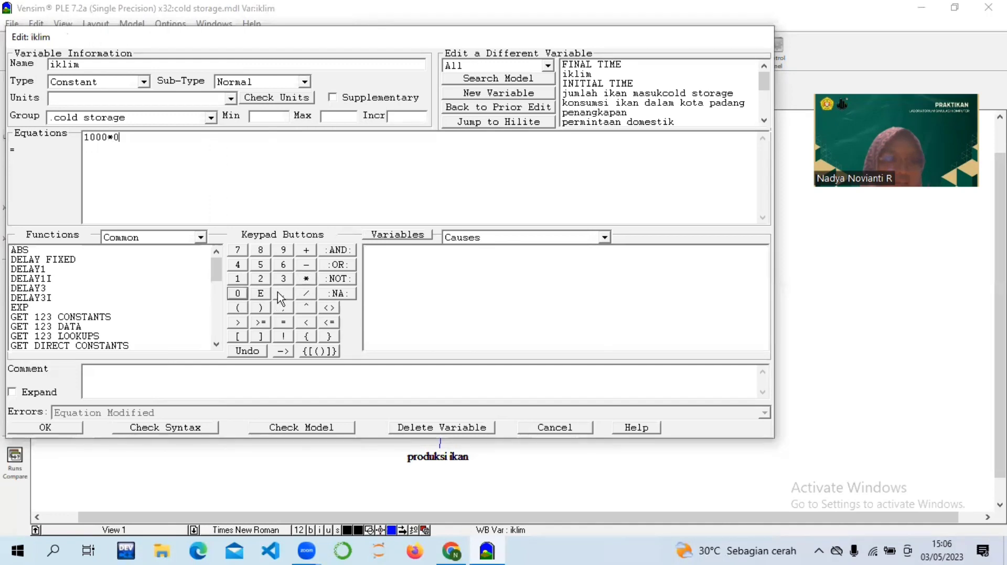
pyautogui.click(284, 294)
pyautogui.click(238, 250)
pyautogui.click(46, 428)
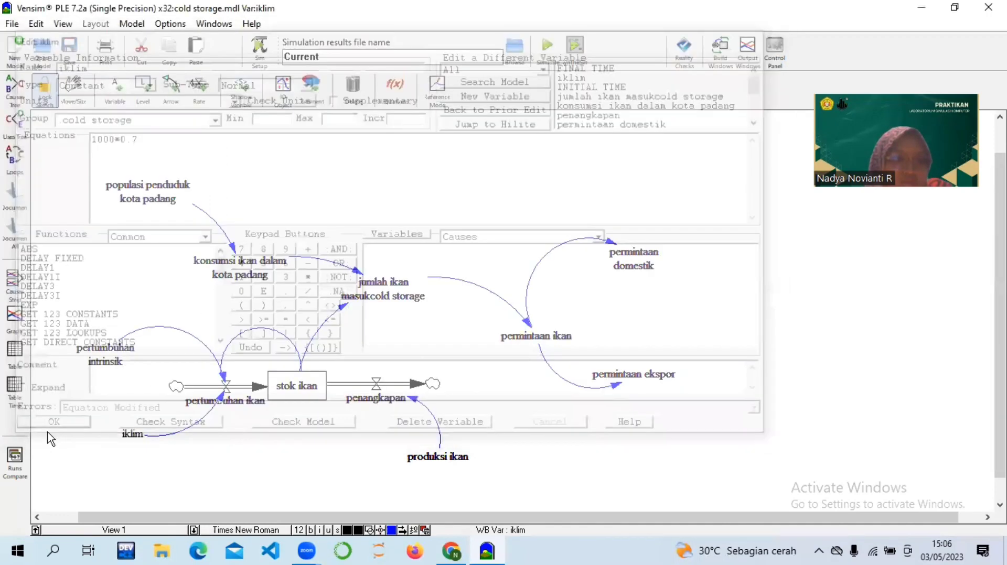
# Step: Define the equation of the "pertumbuhan ikan" rate as pertumbuhan intrinsik*(1-stok ikan/iklim)
pyautogui.rightClick(235, 404)
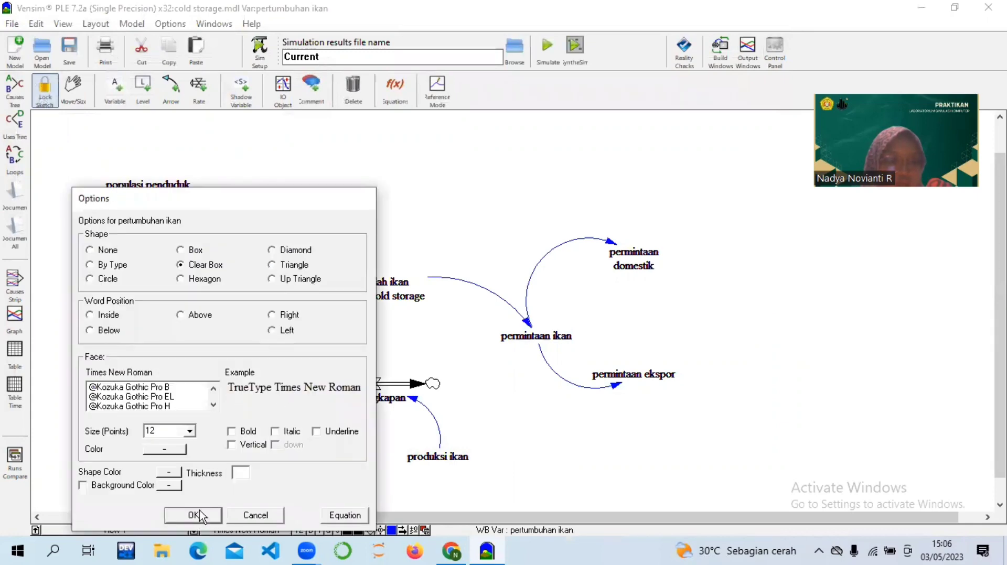
pyautogui.click(345, 516)
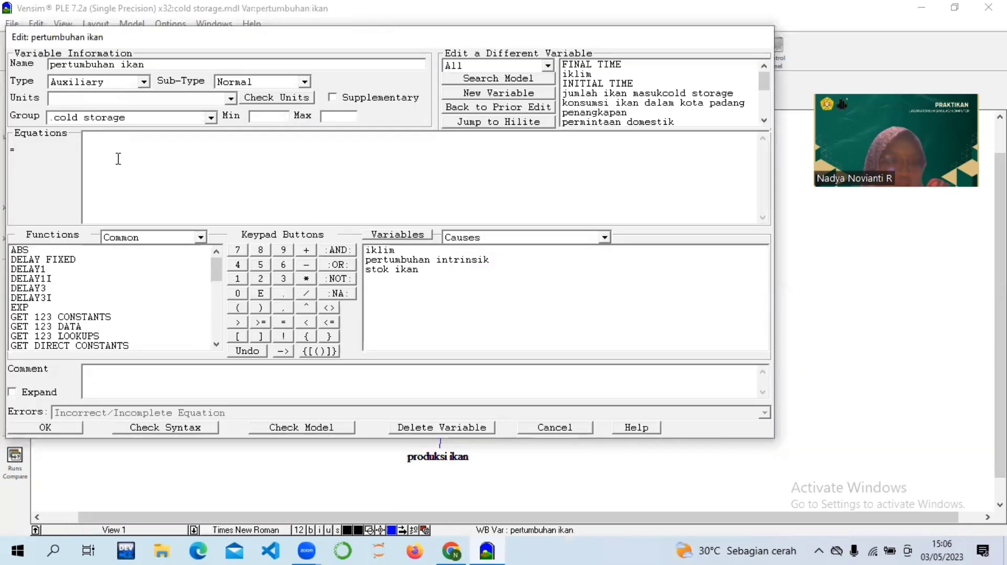
pyautogui.click(390, 262)
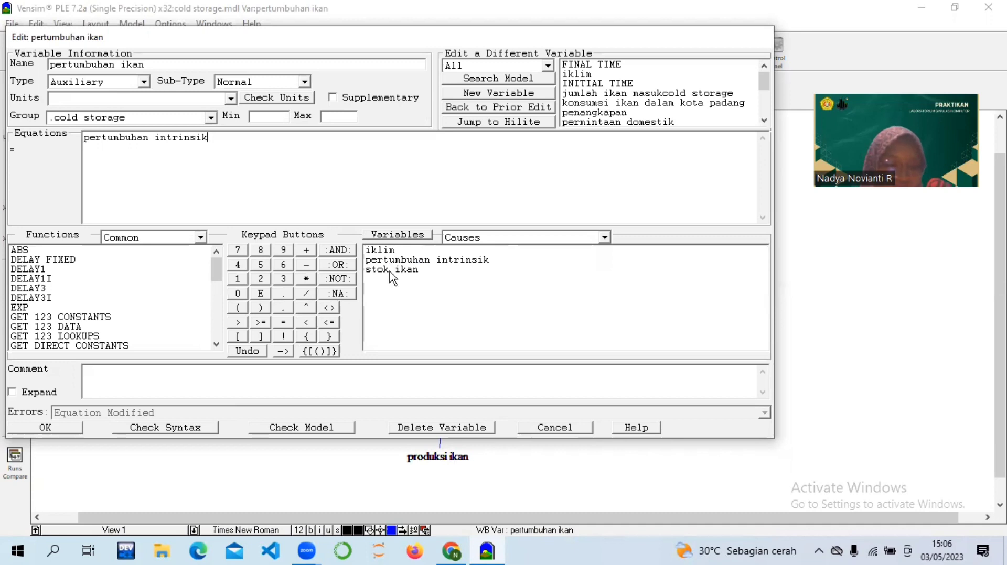
pyautogui.click(306, 278)
pyautogui.click(238, 307)
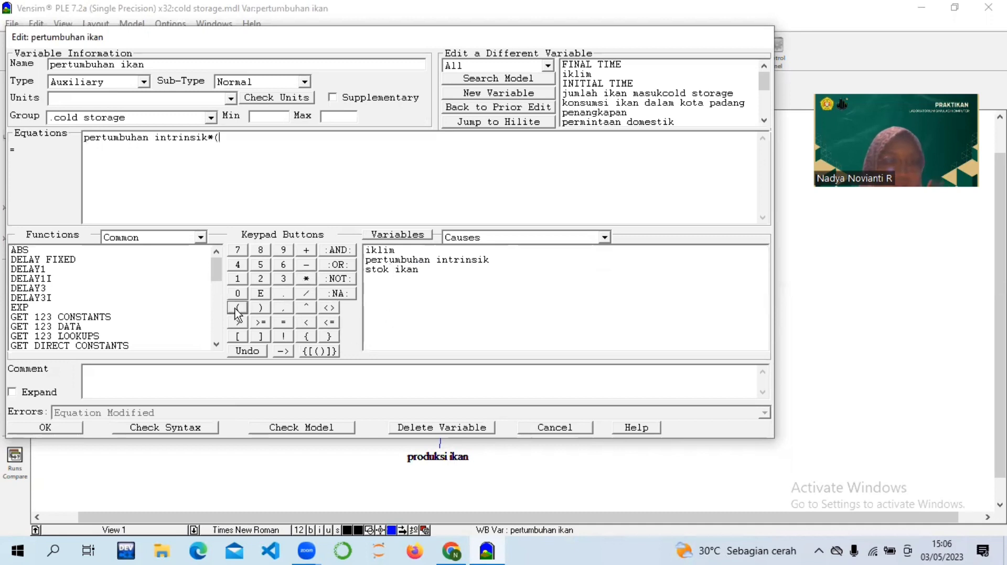
pyautogui.click(241, 282)
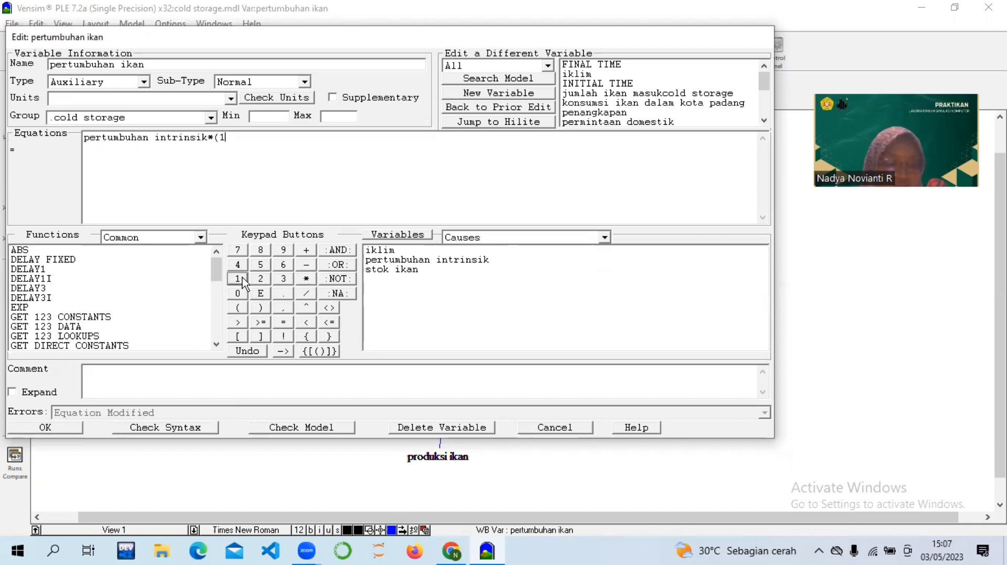
pyautogui.click(306, 265)
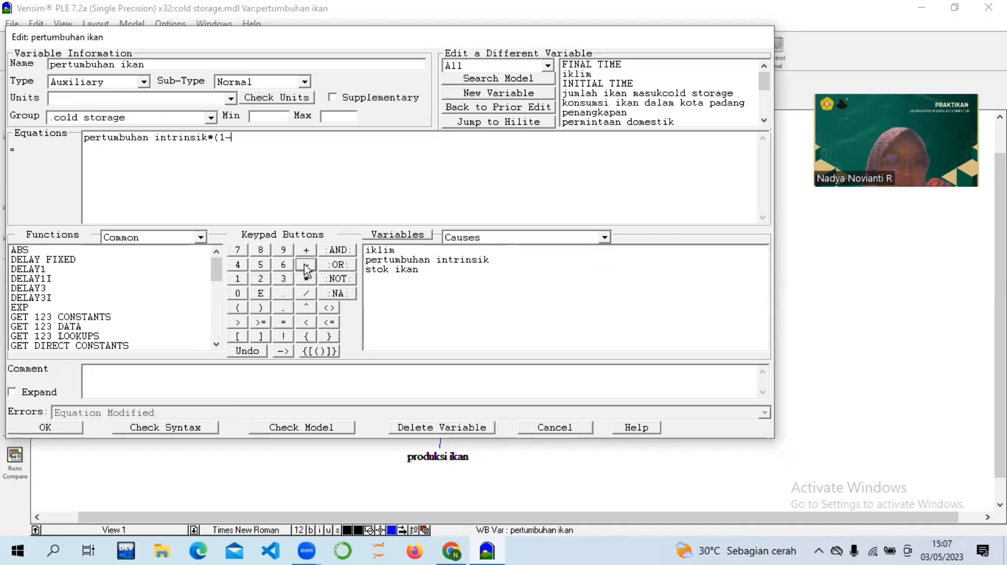
pyautogui.click(383, 270)
pyautogui.click(306, 293)
pyautogui.click(374, 251)
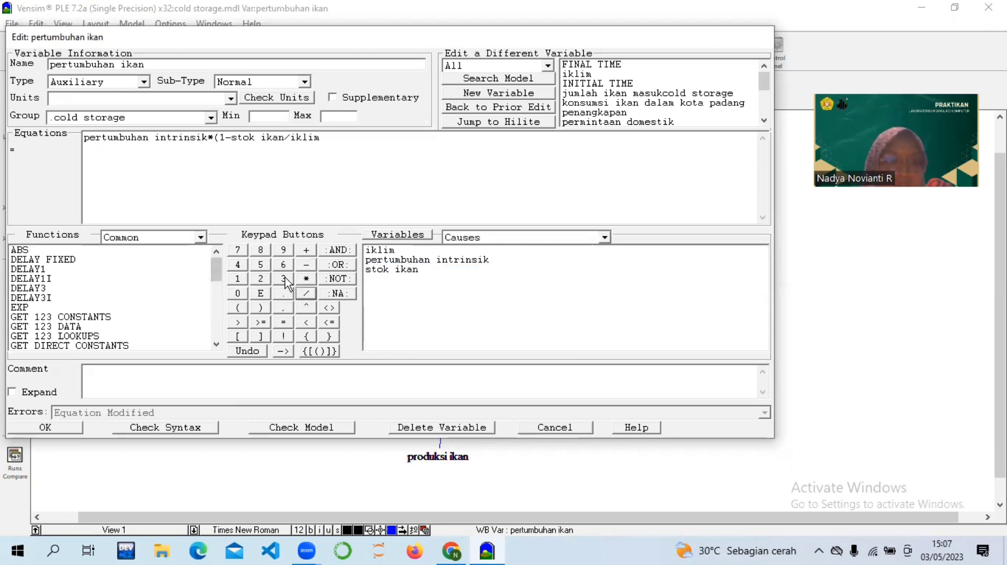
pyautogui.click(69, 427)
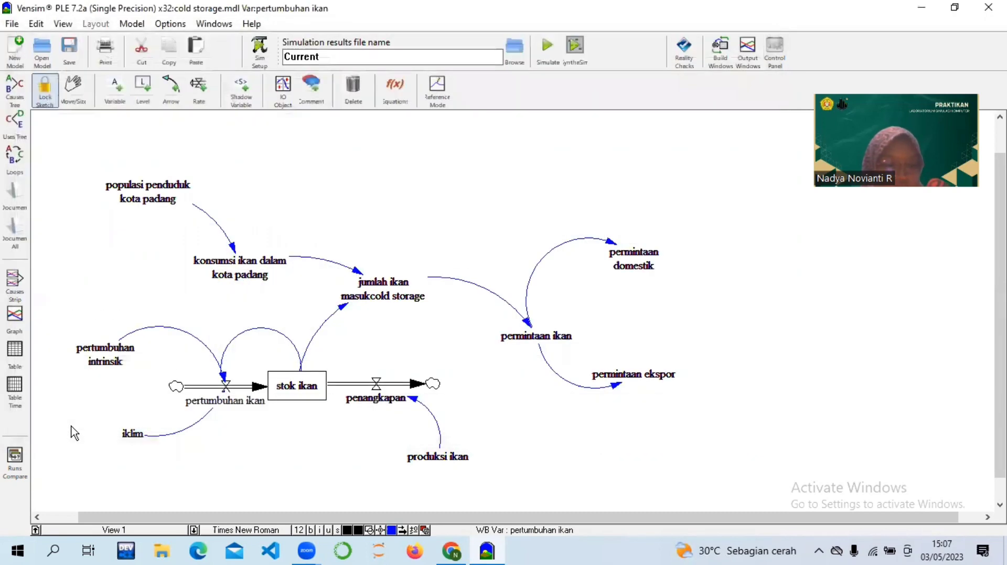
# Step: Open the equation of the "stok ikan" level for editing
pyautogui.rightClick(281, 389)
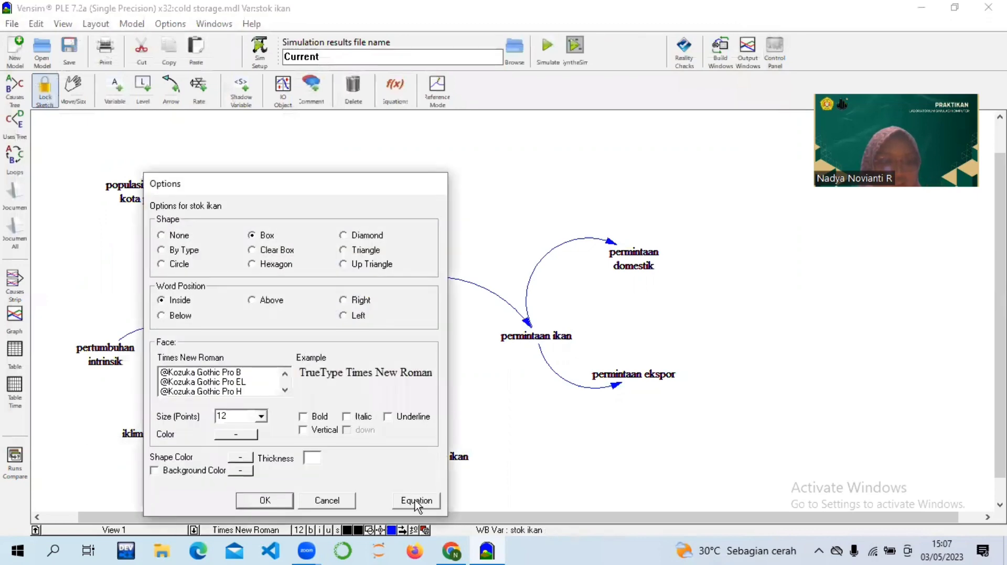
pyautogui.click(417, 503)
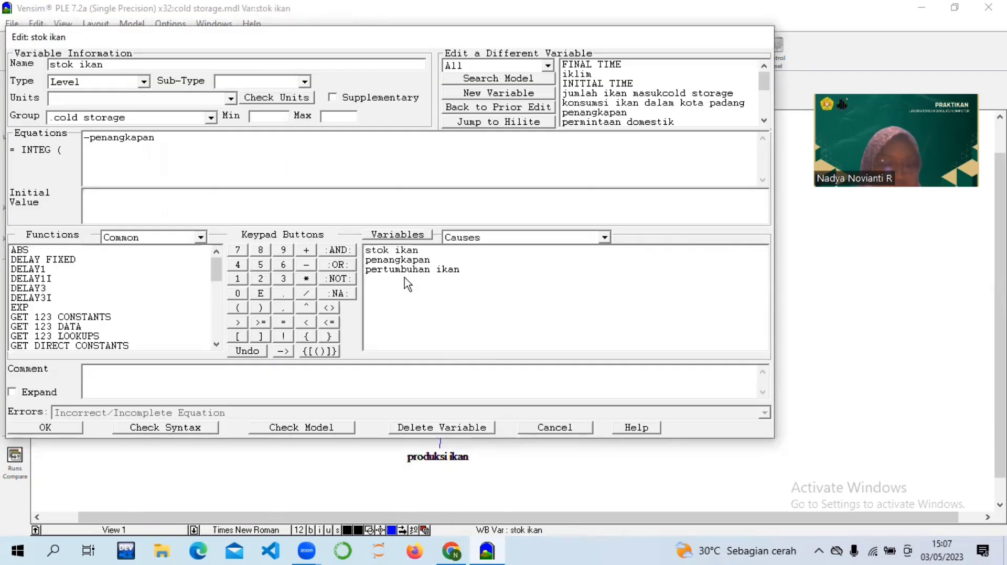
pyautogui.click(412, 271)
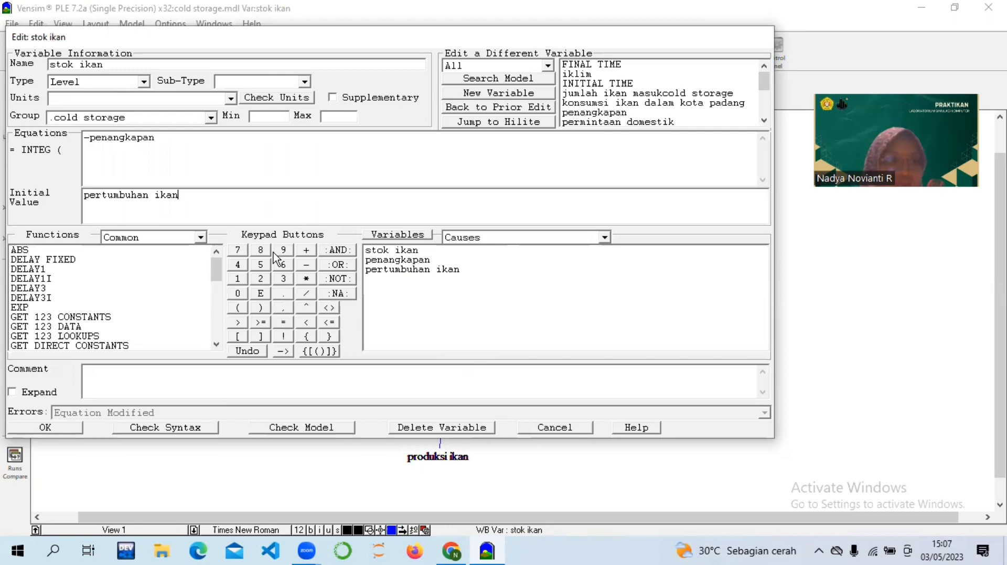
pyautogui.doubleClick(135, 198)
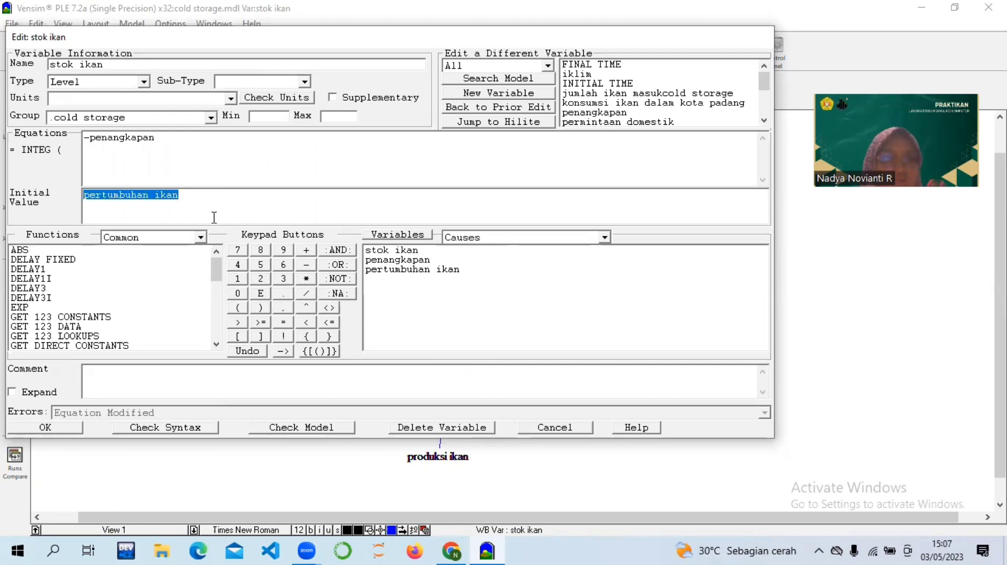
pyautogui.press('BackSpace')
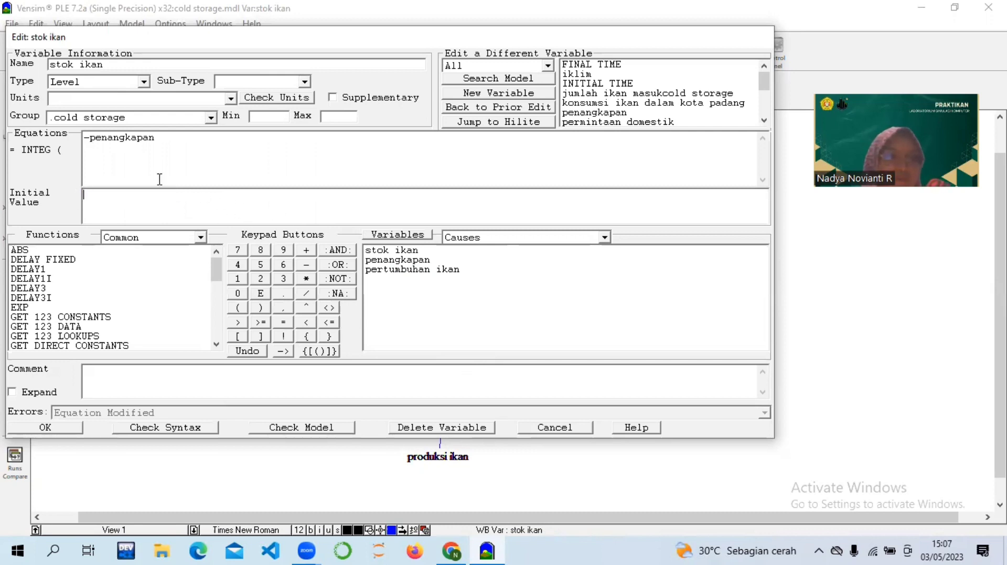
# Step: Define the "stok ikan" level's equation as pertumbuhan ikan-penangkapan and enter its initial value
pyautogui.click(391, 270)
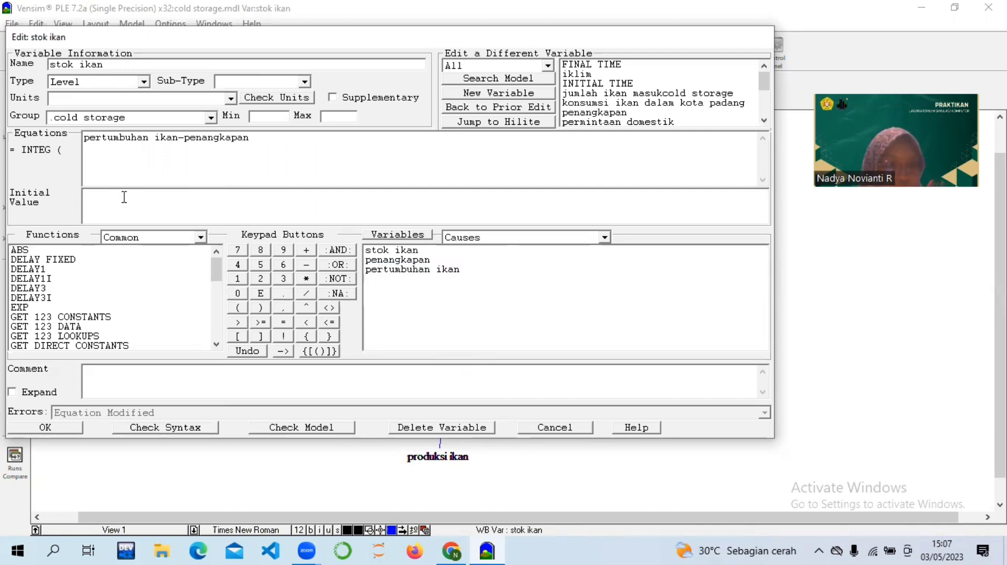
pyautogui.click(239, 265)
pyautogui.click(238, 293)
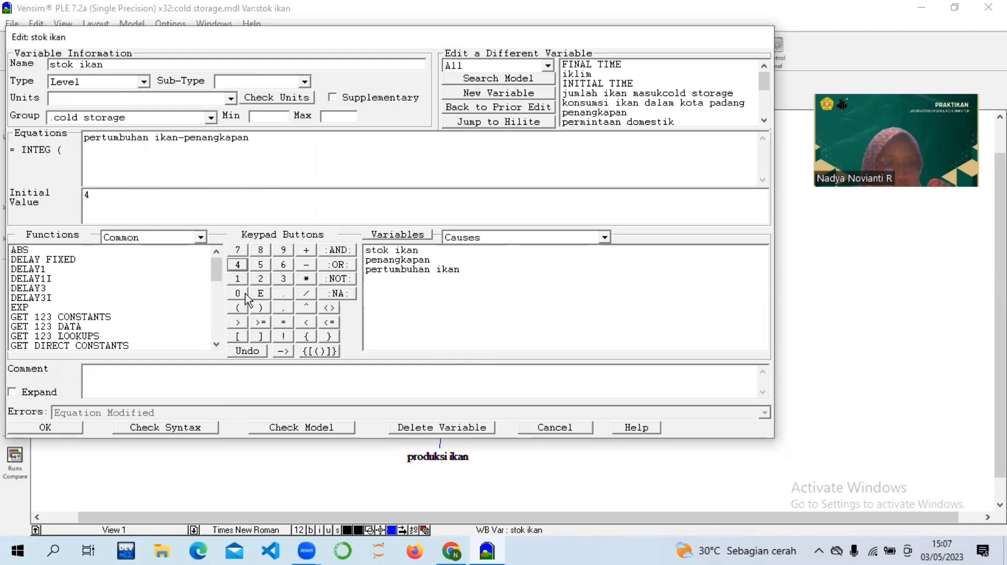
pyautogui.click(239, 294)
pyautogui.click(239, 294)
pyautogui.click(45, 427)
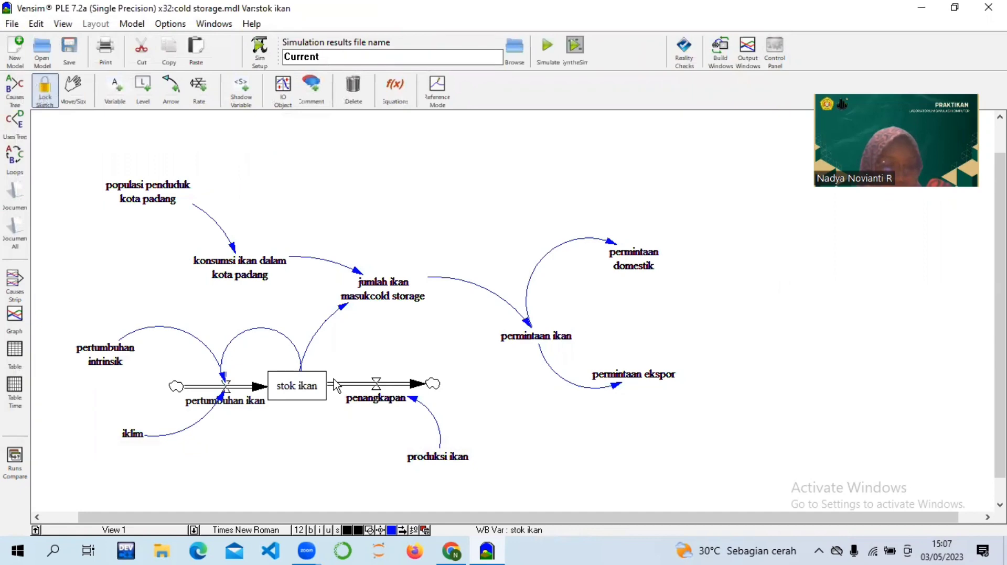
# Step: Define the equation of "produksi ikan" as 50*0.6
pyautogui.rightClick(435, 462)
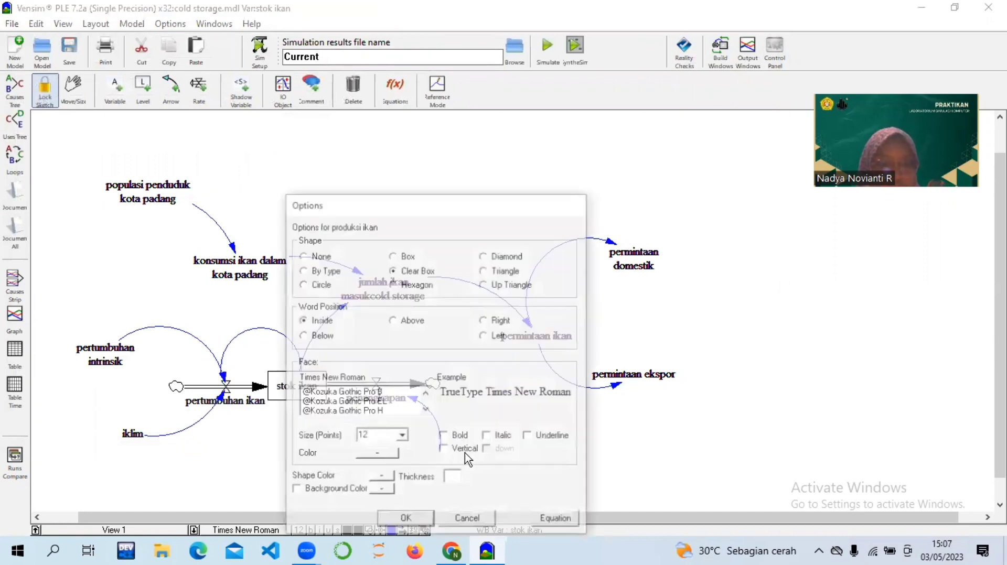
pyautogui.click(556, 520)
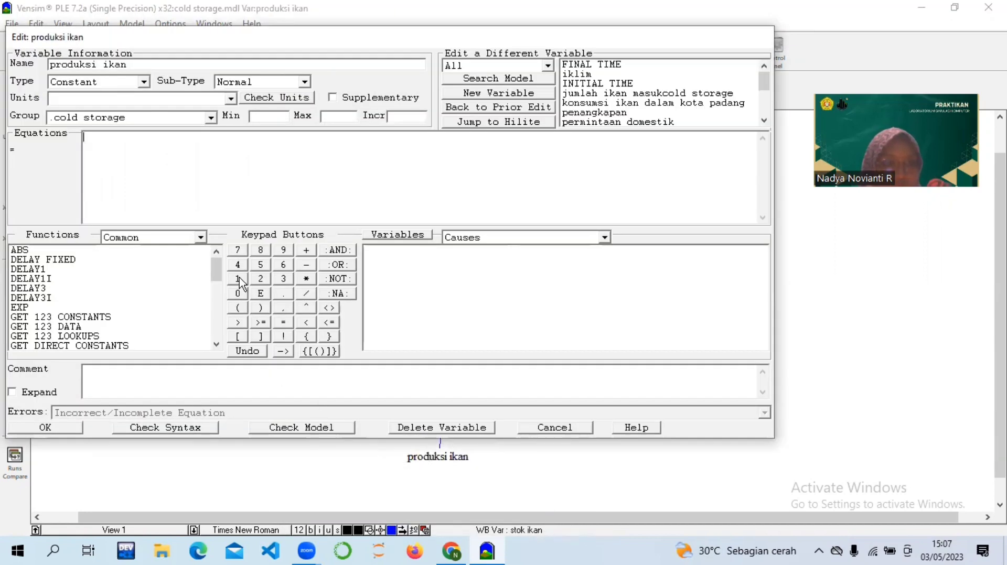
pyautogui.click(260, 265)
pyautogui.click(238, 293)
pyautogui.click(307, 278)
pyautogui.click(238, 294)
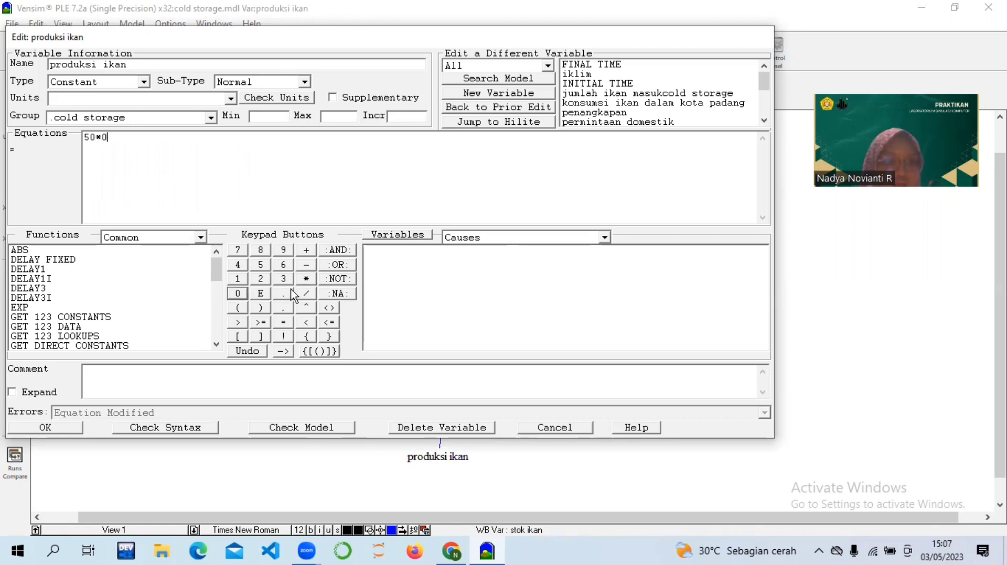
pyautogui.click(283, 294)
pyautogui.click(283, 265)
pyautogui.click(43, 427)
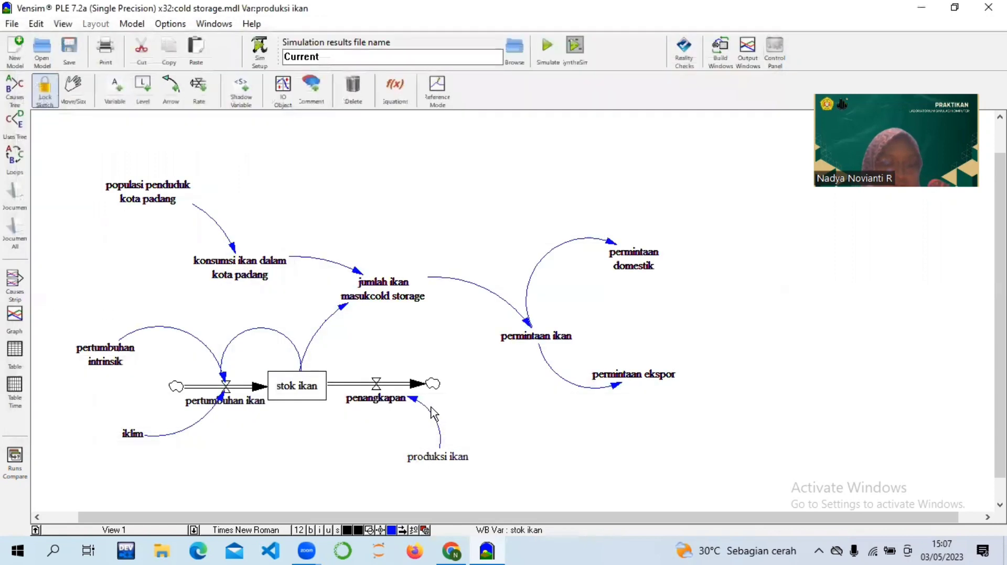
# Step: Define the equation of the "penangkapan" rate as produksi ikan*0.6
pyautogui.rightClick(401, 401)
pyautogui.click(486, 512)
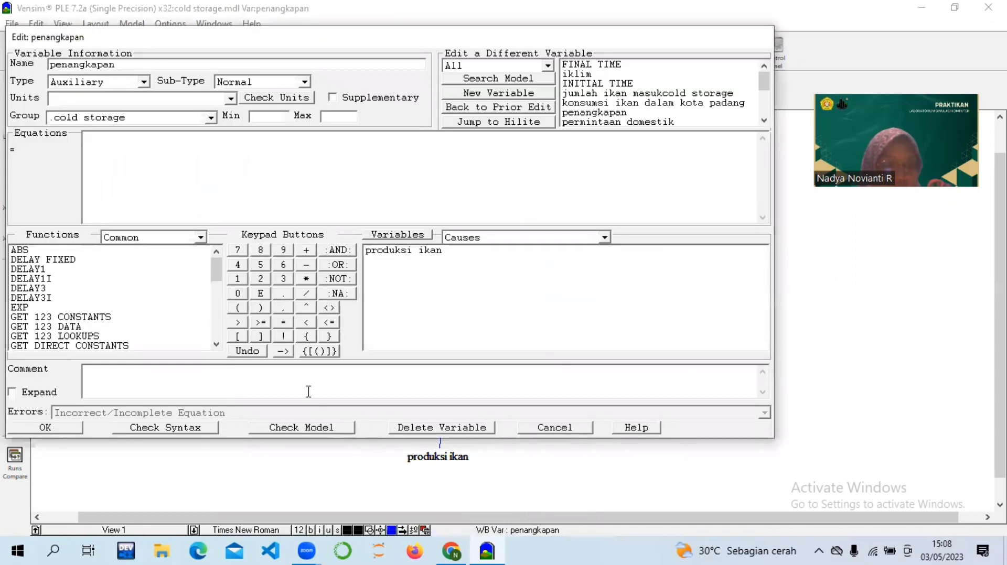
pyautogui.click(390, 253)
pyautogui.click(306, 279)
pyautogui.click(237, 293)
pyautogui.click(283, 294)
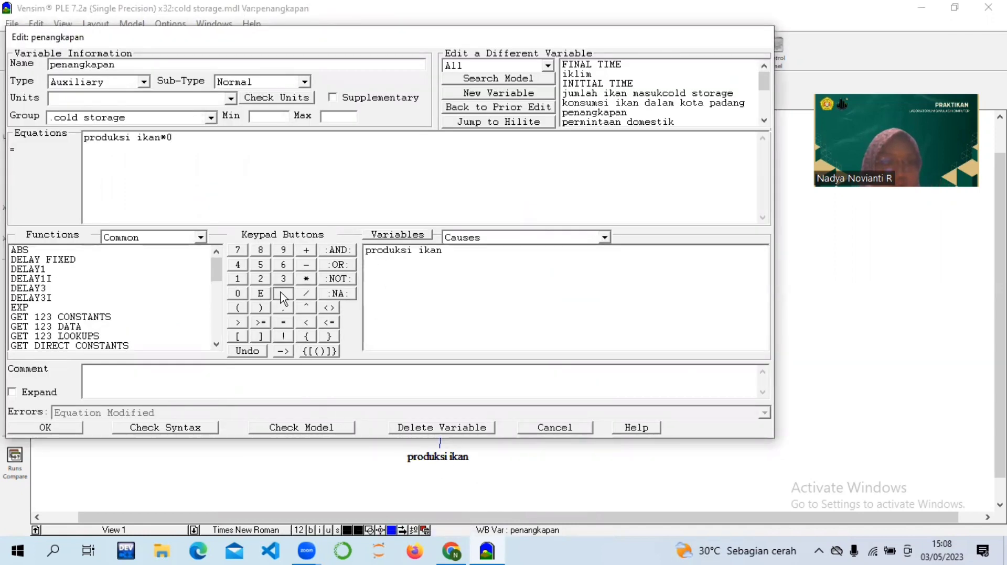
pyautogui.click(283, 265)
pyautogui.click(76, 429)
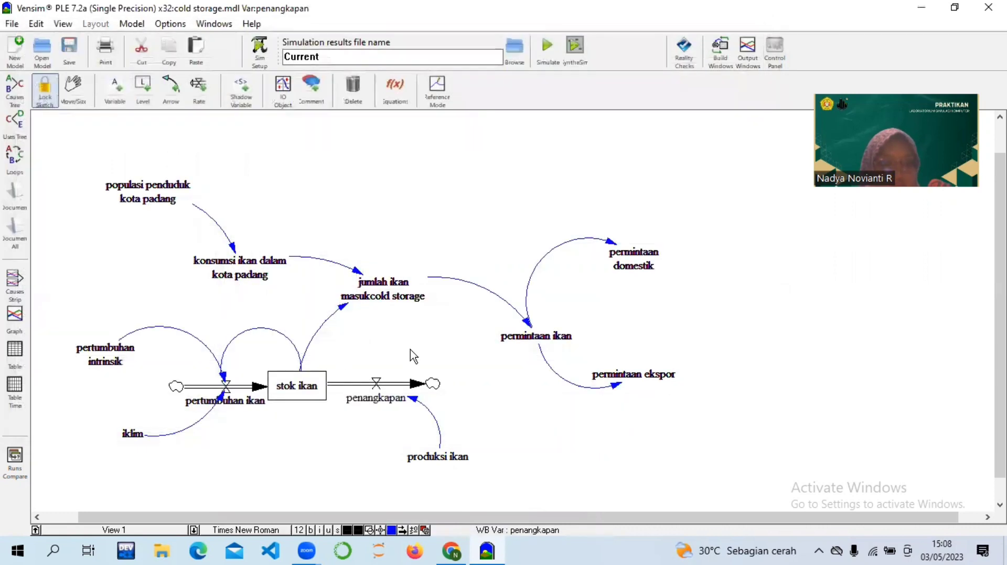
# Step: Define the equation of "jumlah ikan masukcold storage" as stok ikan-konsumsi ikan dalam kota padang
pyautogui.rightClick(391, 295)
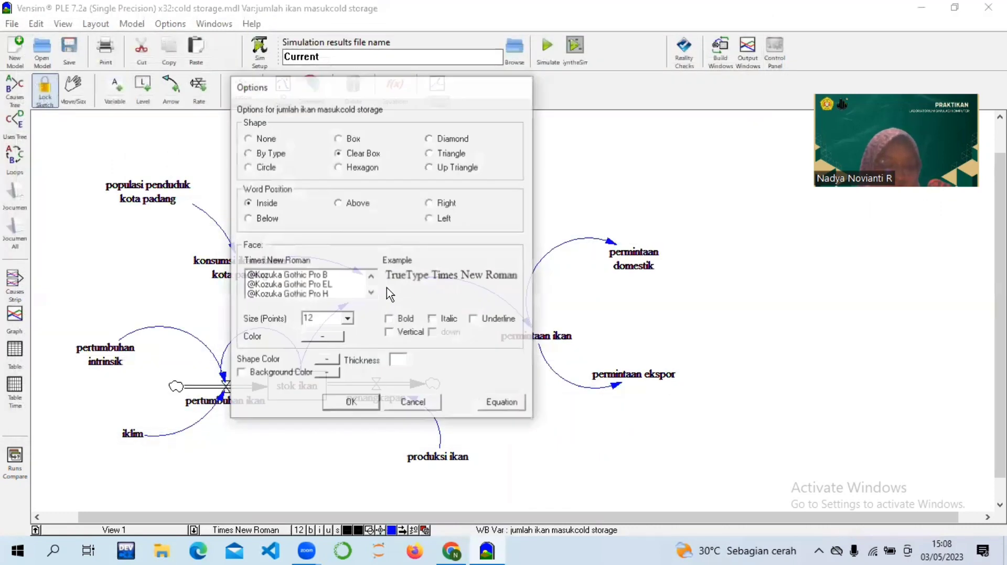
pyautogui.click(501, 401)
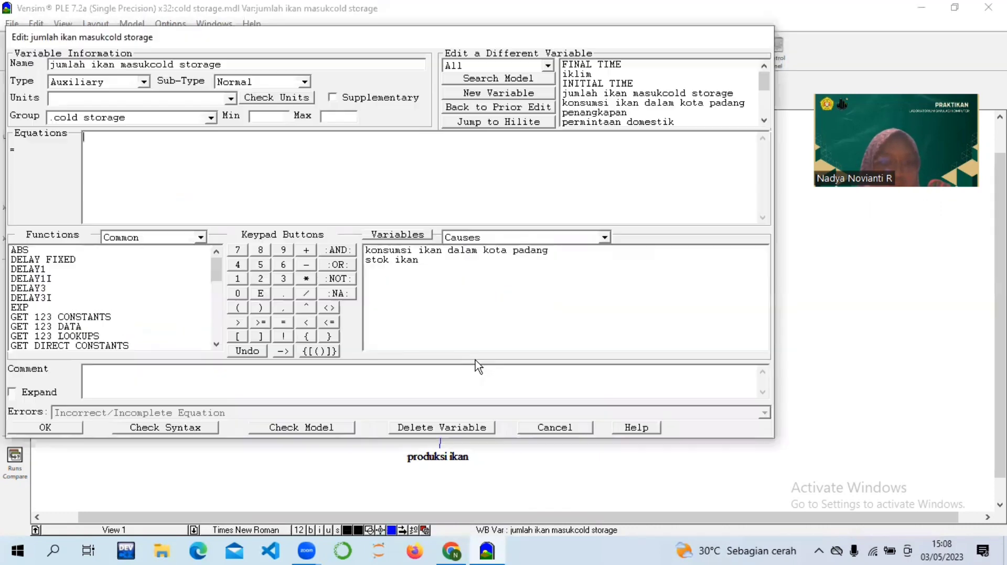
pyautogui.click(397, 261)
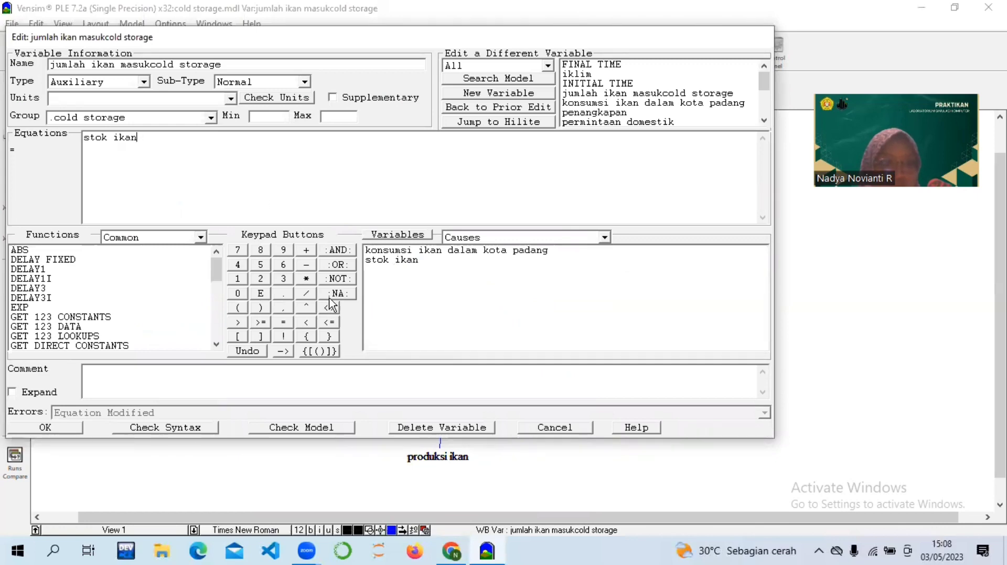
pyautogui.click(306, 264)
pyautogui.click(397, 250)
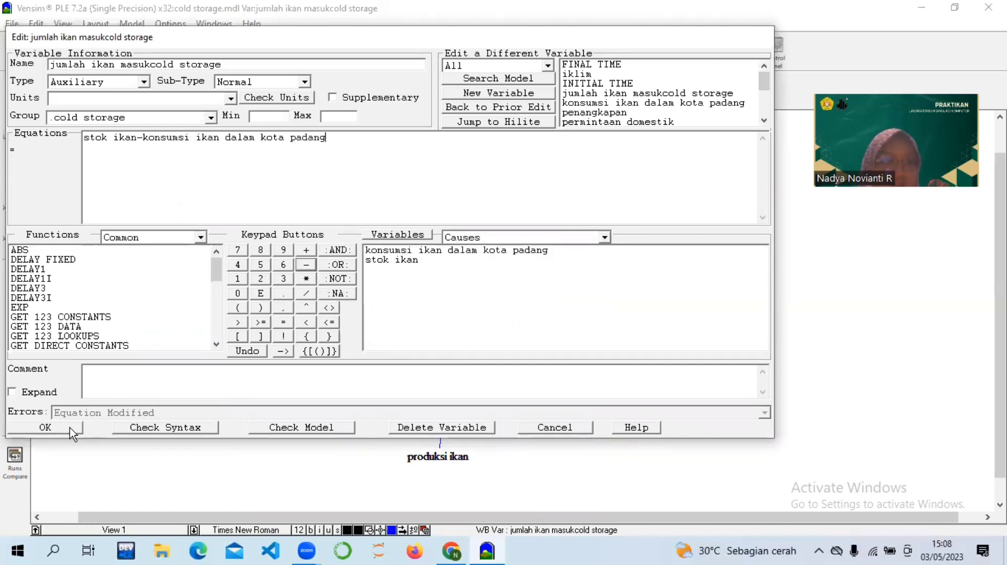
pyautogui.click(45, 427)
# Step: Define the equation of "permintaan ikan" as jumlah ikan masukcold storage
pyautogui.doubleClick(520, 334)
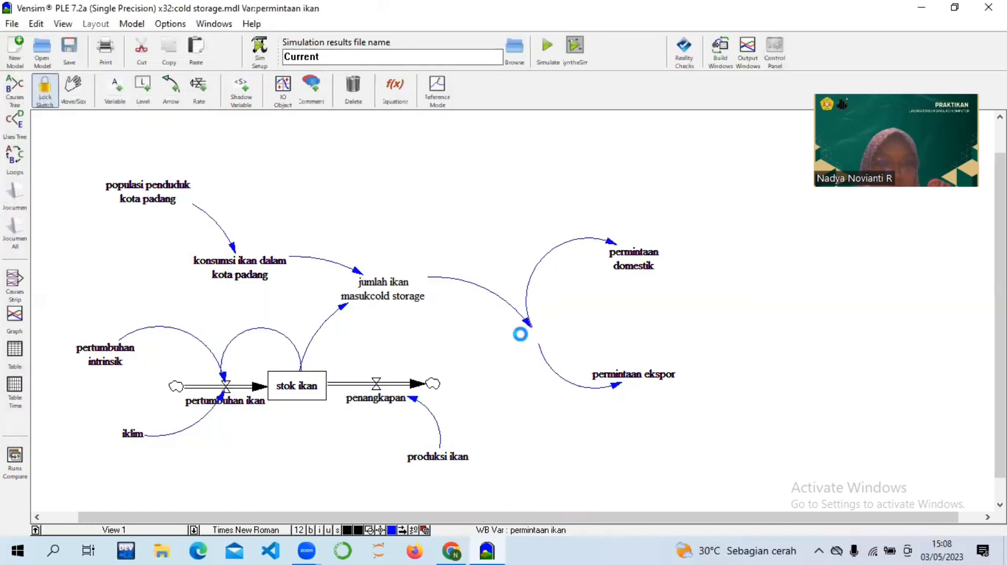
pyautogui.click(652, 449)
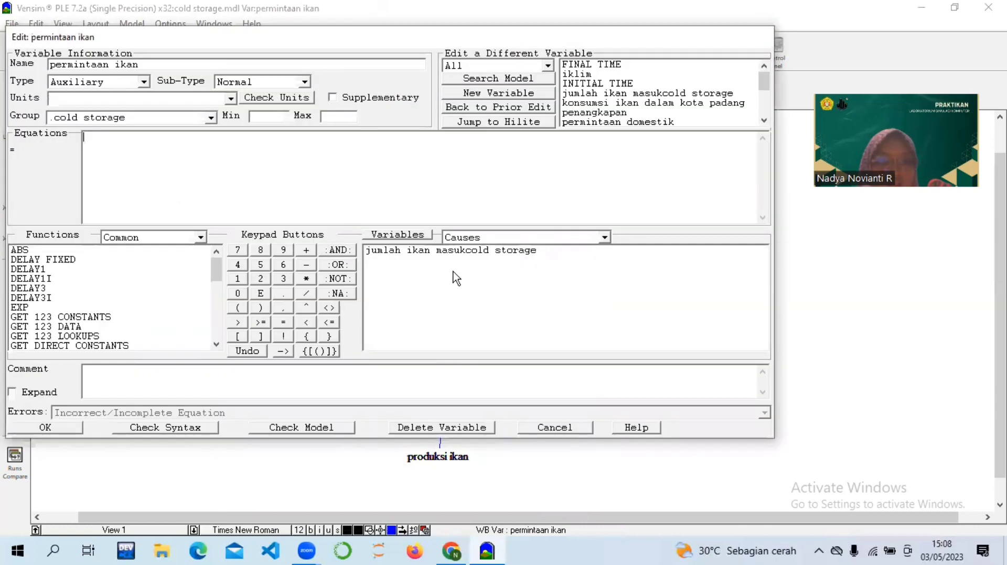
pyautogui.click(450, 252)
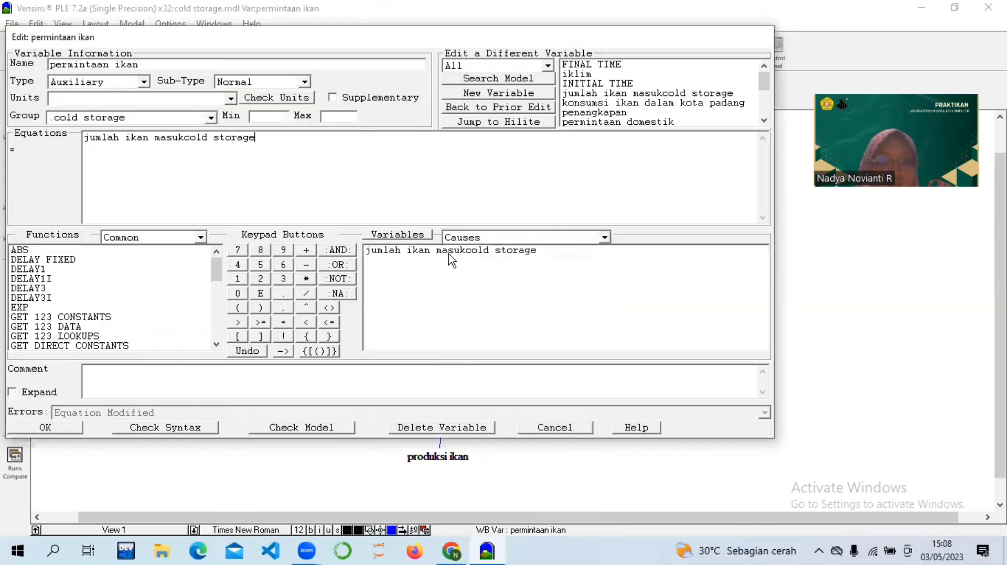
pyautogui.click(73, 428)
# Step: Define the equation of "permintaan domestik" as permintaan ikan*0.6
pyautogui.doubleClick(639, 258)
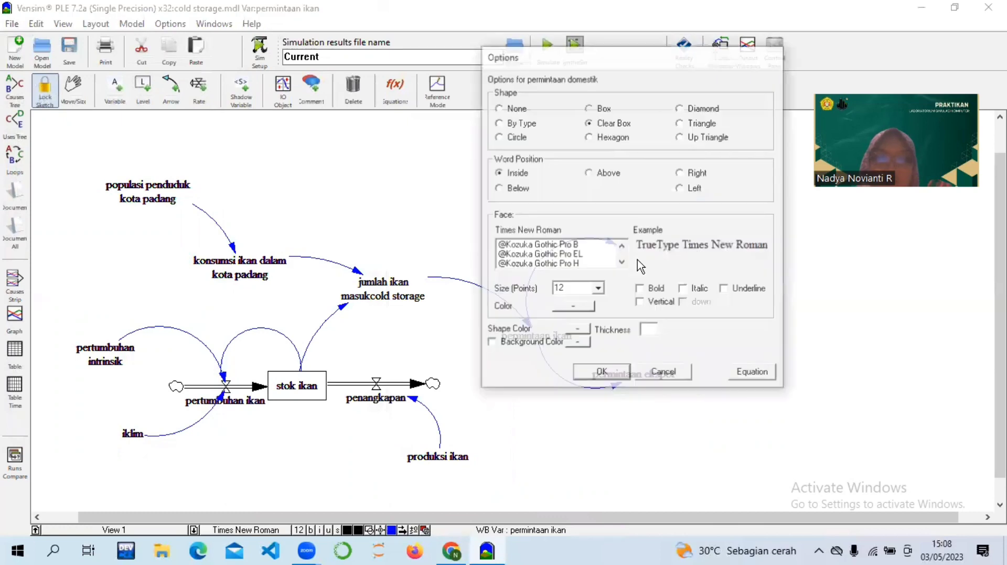
pyautogui.click(760, 372)
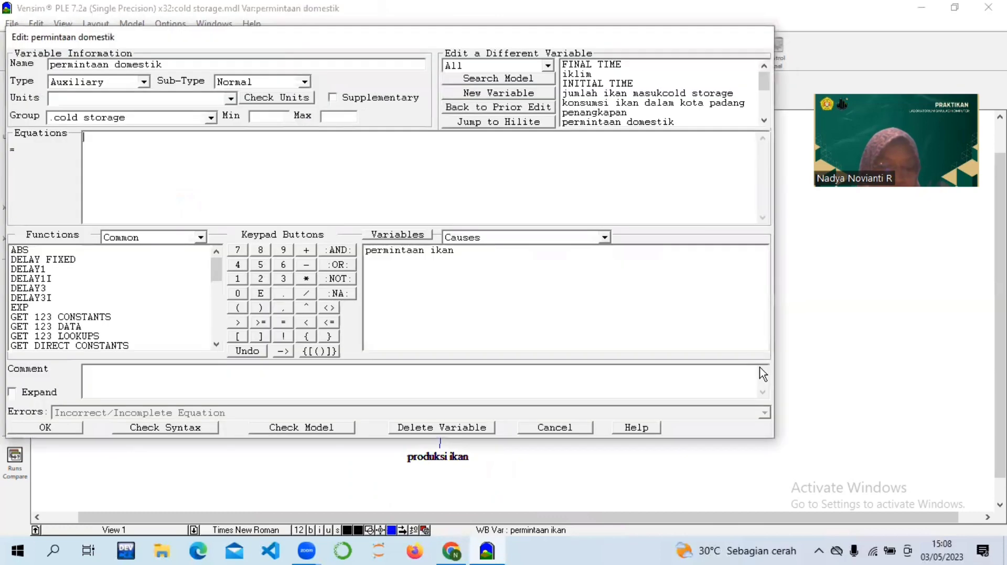
pyautogui.click(429, 250)
pyautogui.click(304, 279)
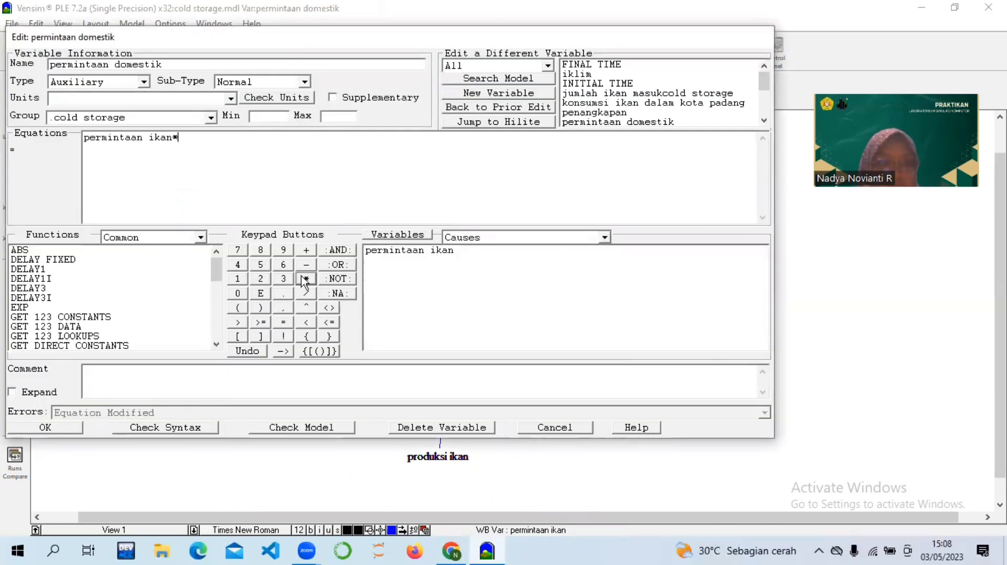
pyautogui.click(237, 293)
pyautogui.click(283, 293)
pyautogui.click(283, 265)
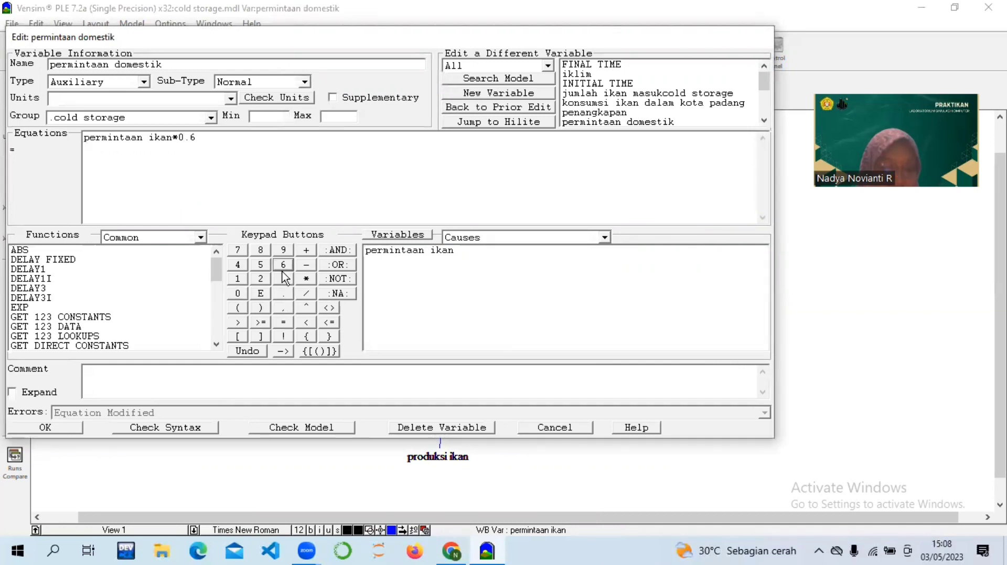
pyautogui.click(45, 427)
# Step: Define the equation of "permintaan ekspor" as permintaan ikan*0.4
pyautogui.rightClick(645, 367)
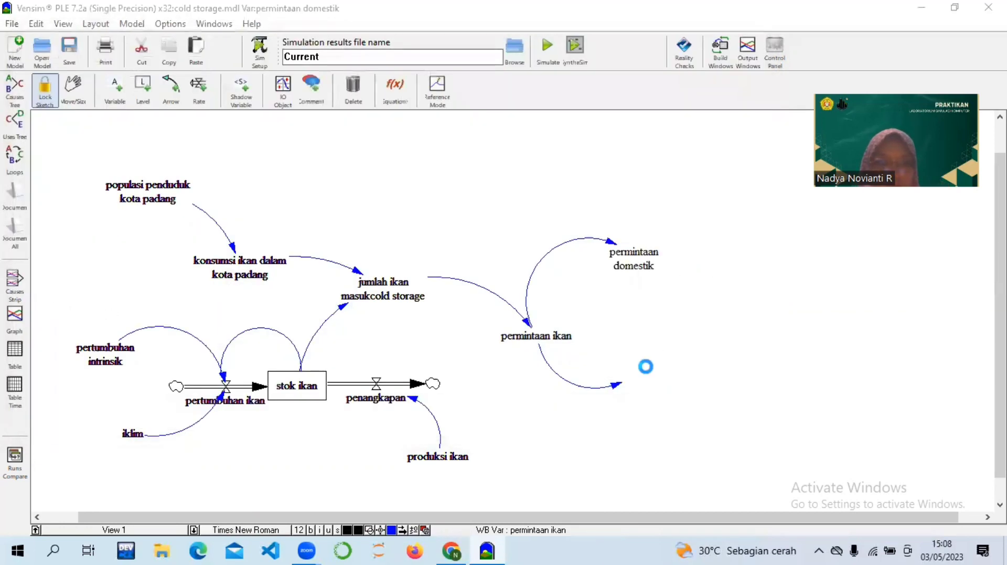
pyautogui.click(753, 489)
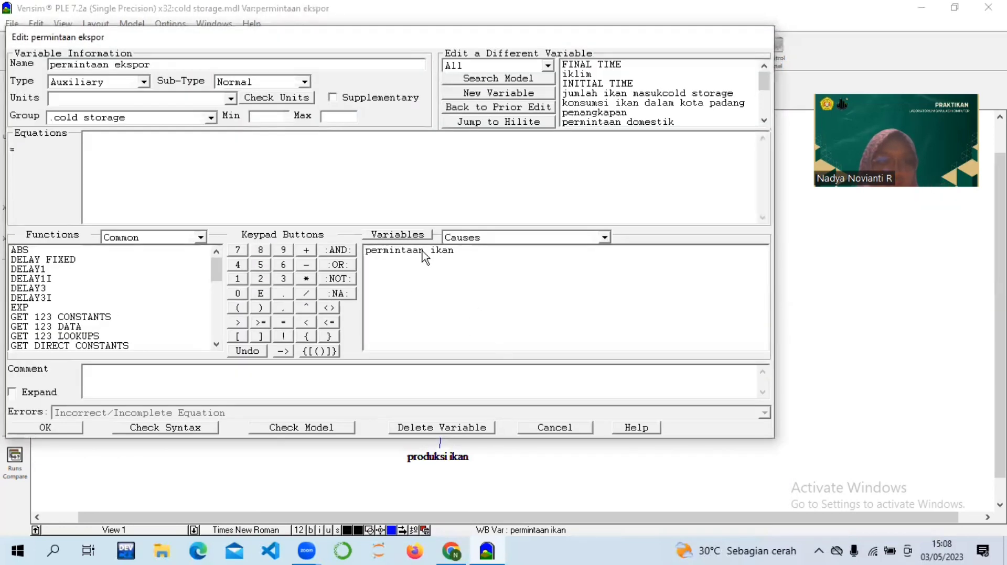
pyautogui.click(422, 251)
pyautogui.click(307, 278)
pyautogui.click(238, 293)
pyautogui.click(283, 294)
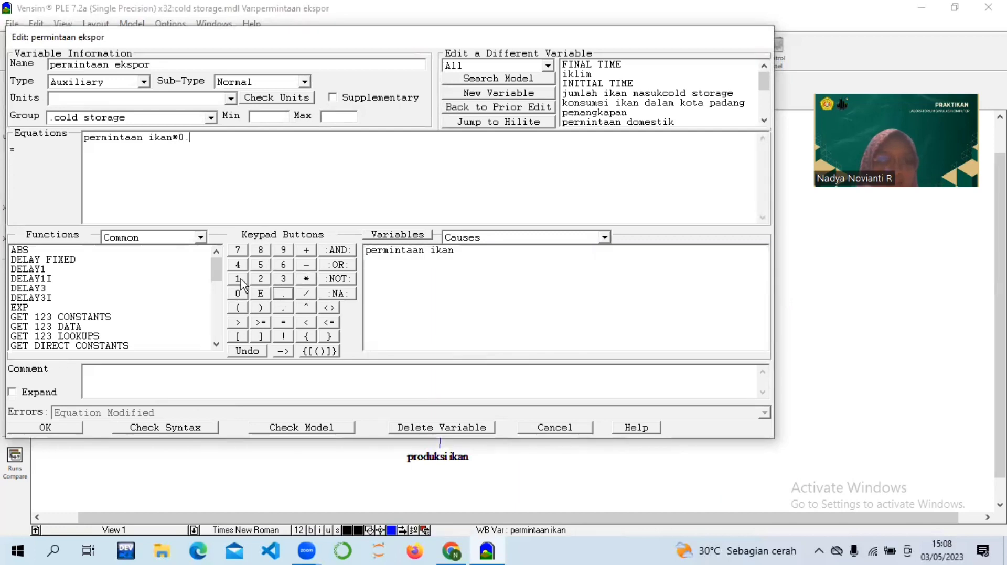
pyautogui.click(238, 265)
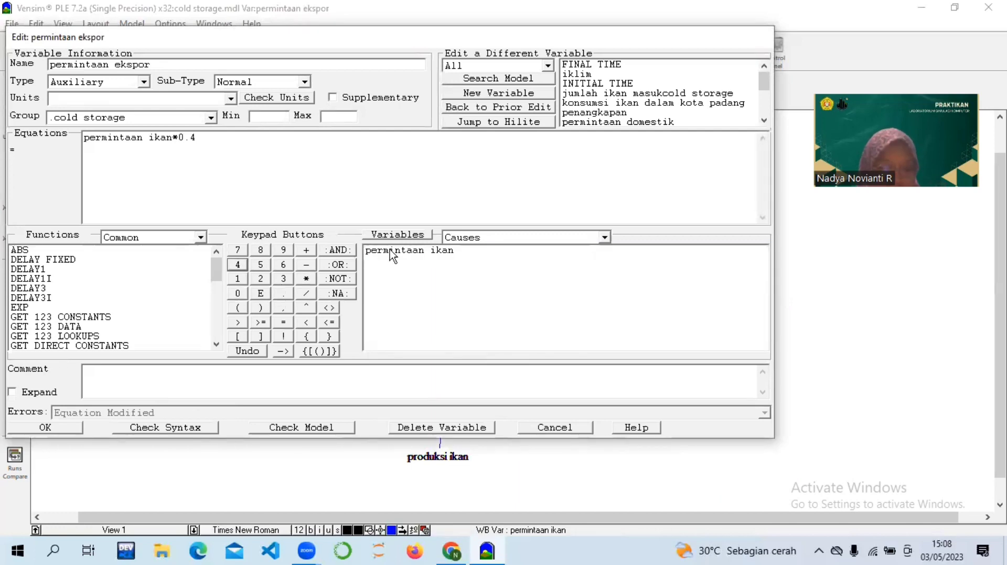
pyautogui.click(59, 425)
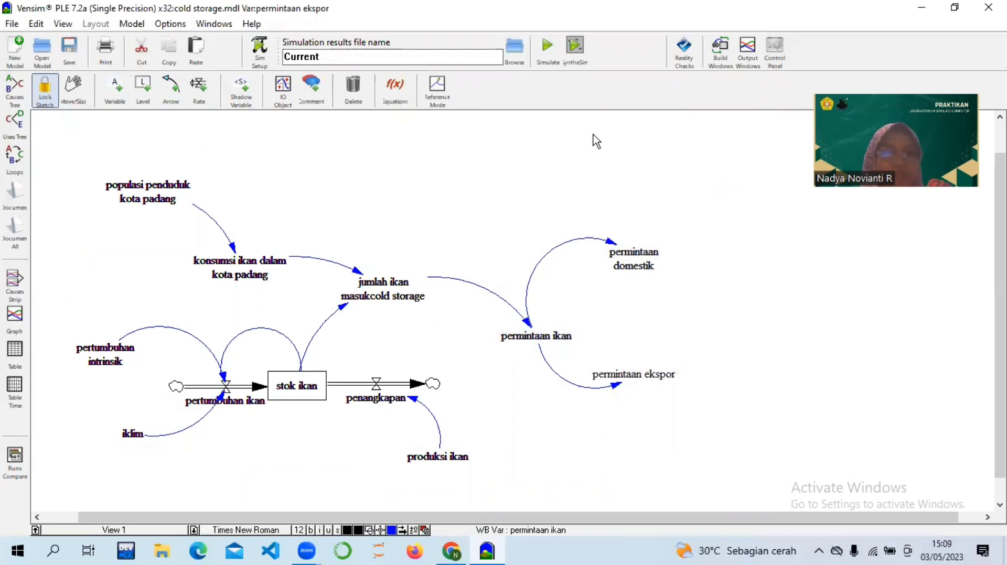
# Step: Select the whole sketch and simulate the model, overwriting the existing dataset Current
pyautogui.click(954, 7)
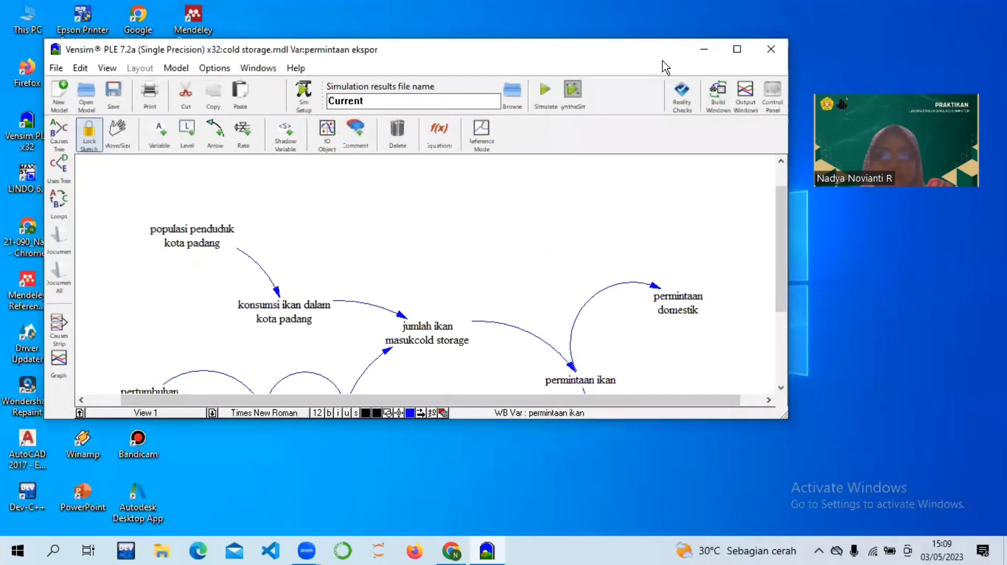
pyautogui.moveTo(662, 57); pyautogui.dragTo(714, 113)
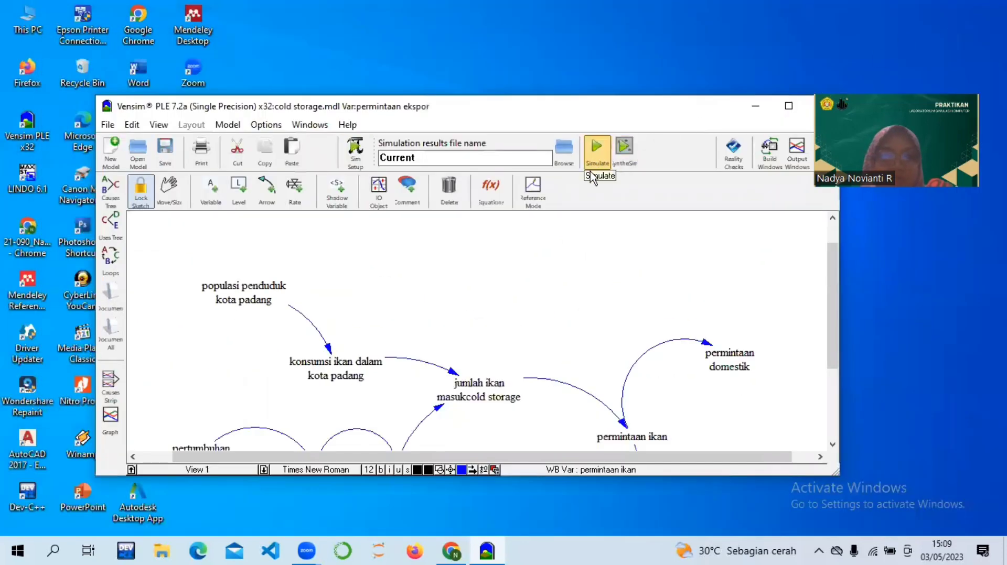
pyautogui.hotkey('ctrl', 'a')
pyautogui.click(598, 152)
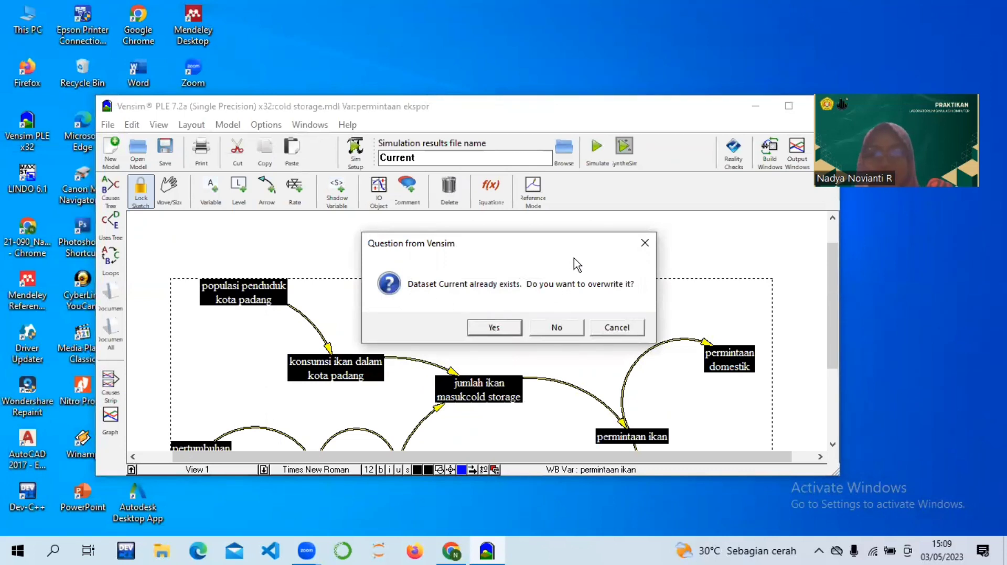
pyautogui.click(498, 327)
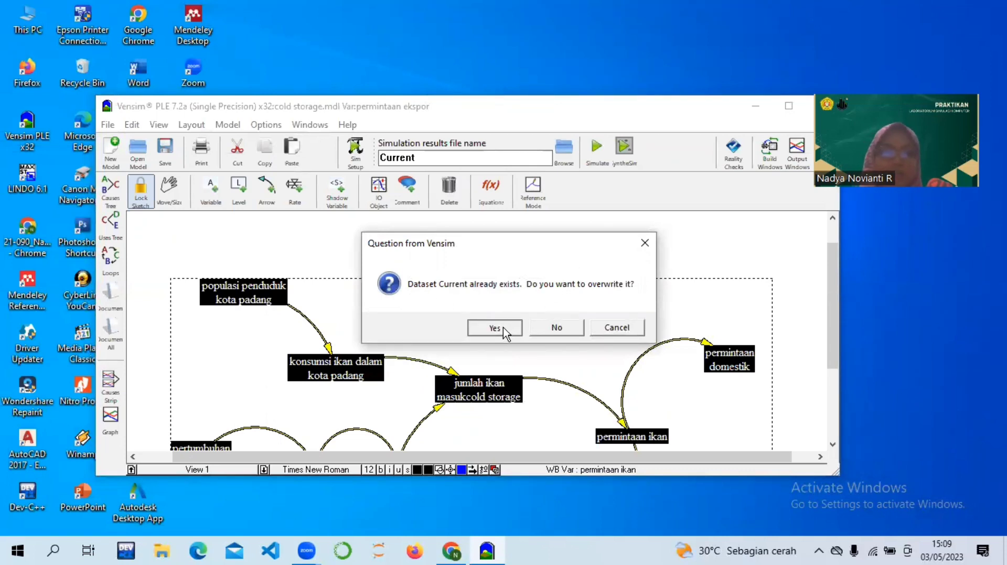
# Step: Graph the simulation results of all the sketch's variables, and close the graph after viewing it
pyautogui.hotkey('ctrl', 'a')
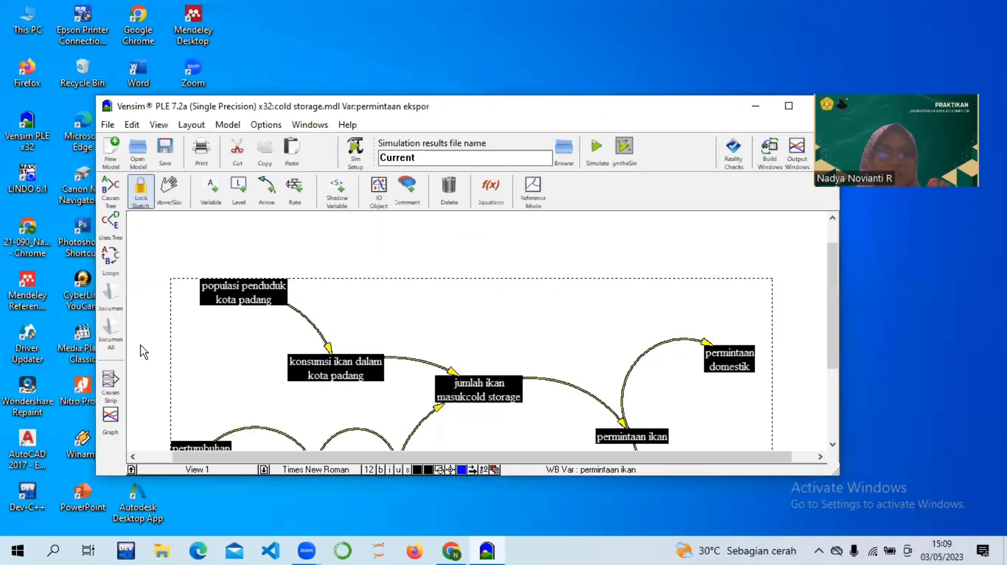
pyautogui.click(119, 416)
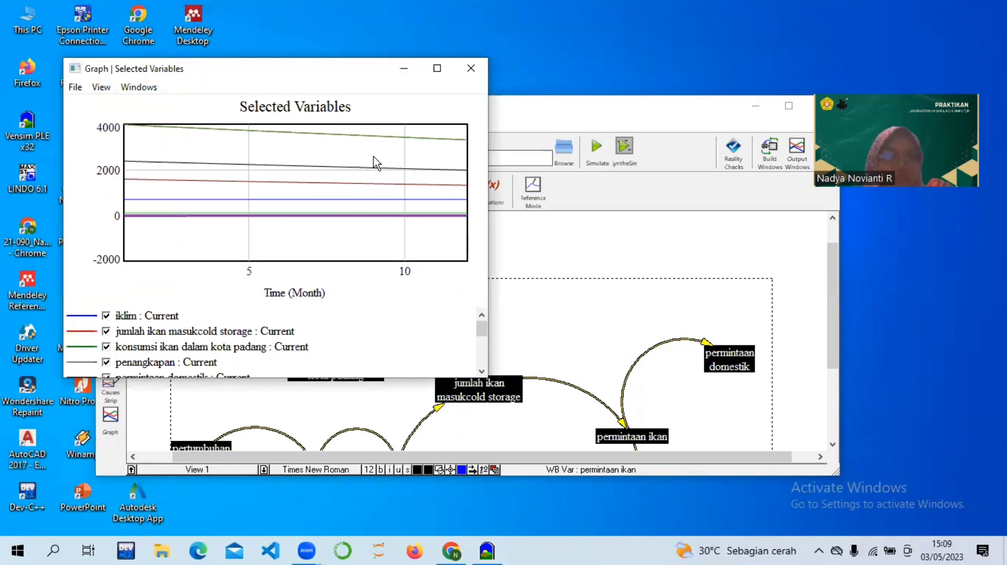
pyautogui.click(470, 72)
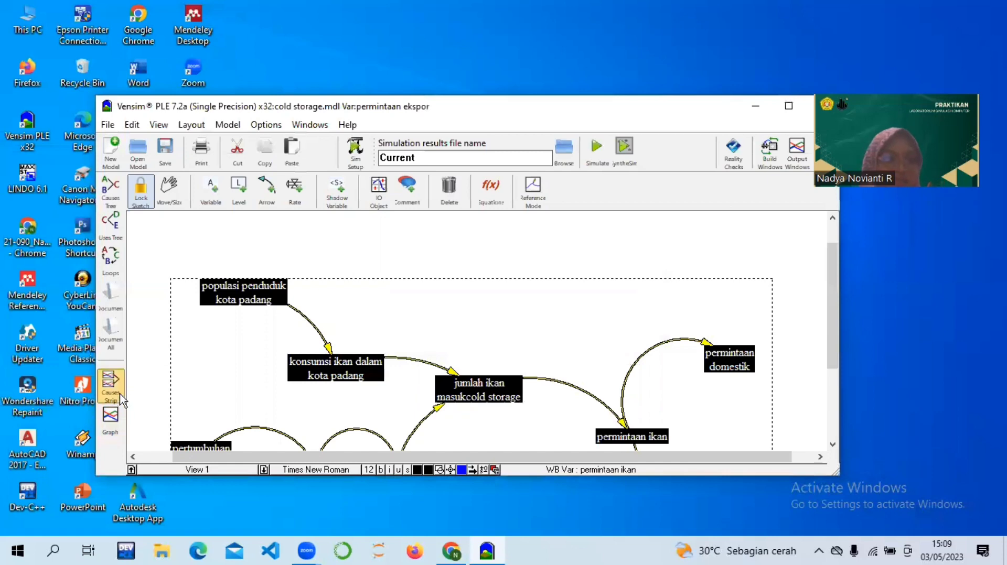
# Step: Maximize the model window, tabulate the results of all selected variables, and examine the values through the final months
pyautogui.click(788, 106)
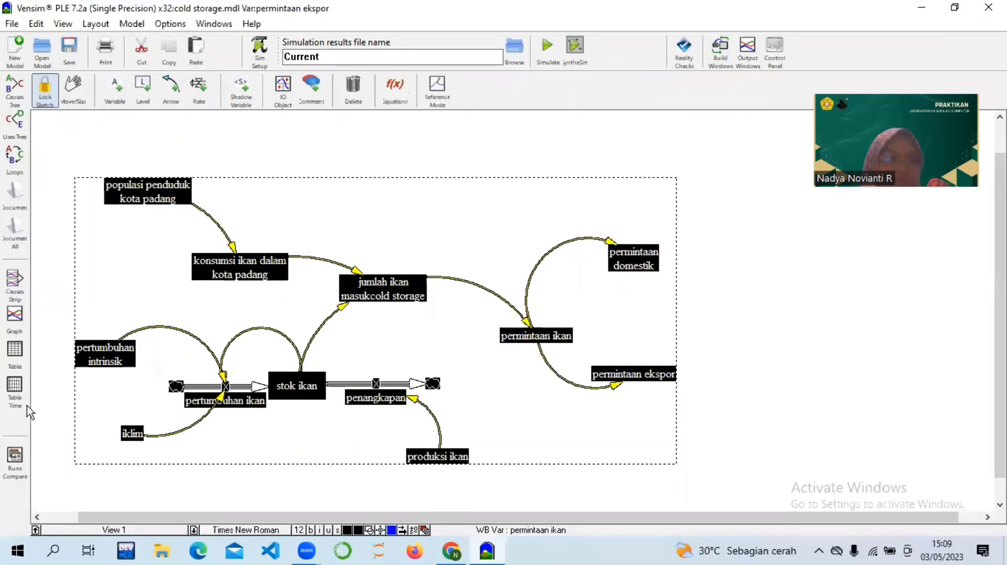
pyautogui.click(15, 351)
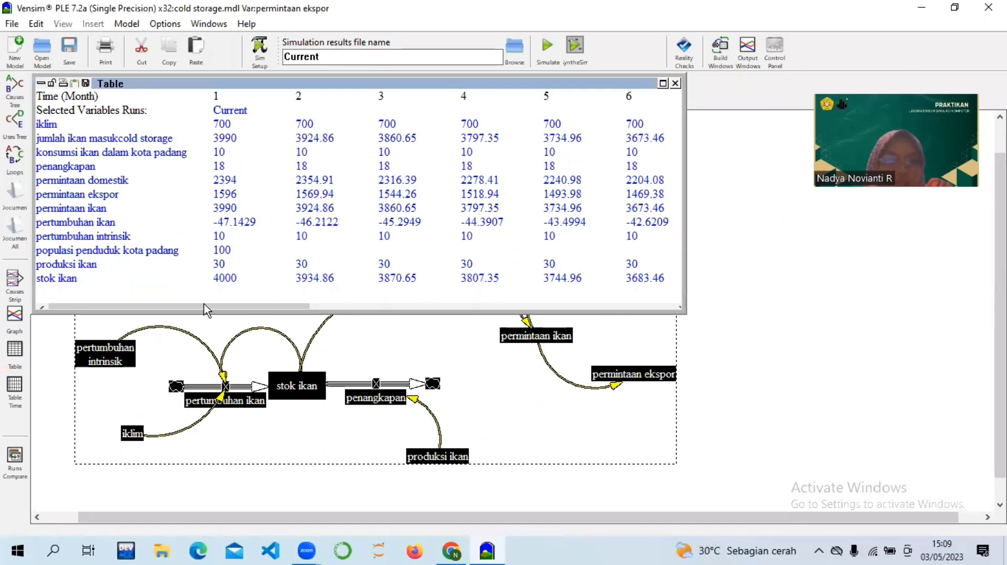
pyautogui.moveTo(204, 305); pyautogui.dragTo(511, 307)
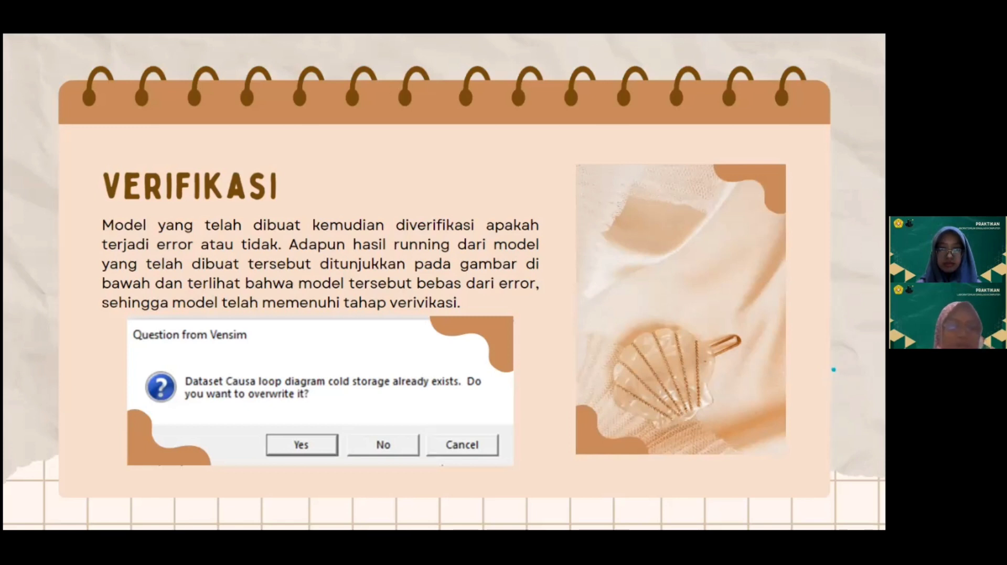
pyautogui.press('Right')
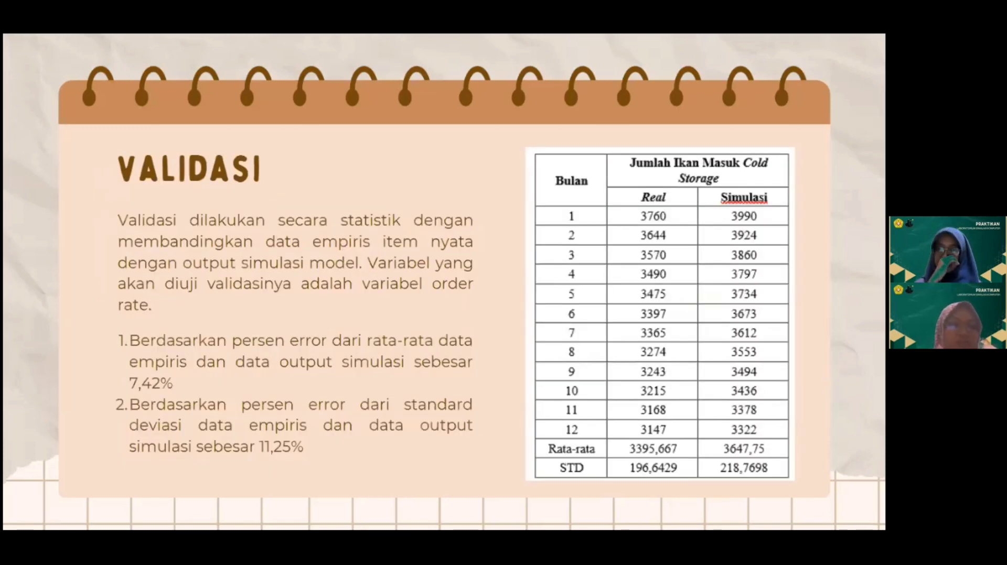